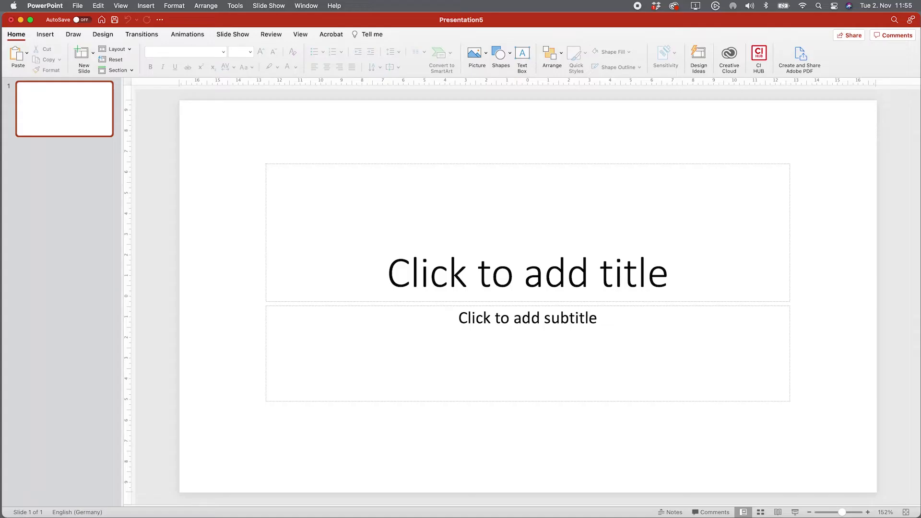
- Add a Dropbox connection in the CI HUB panel and authorise it in the browser
{"action": "left_click", "coordinate": [759, 56]}
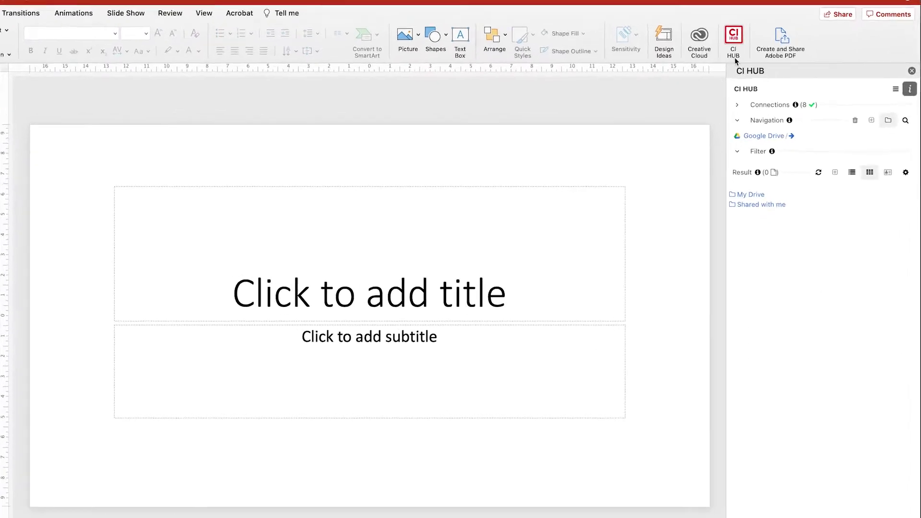
{"action": "left_click", "coordinate": [761, 114]}
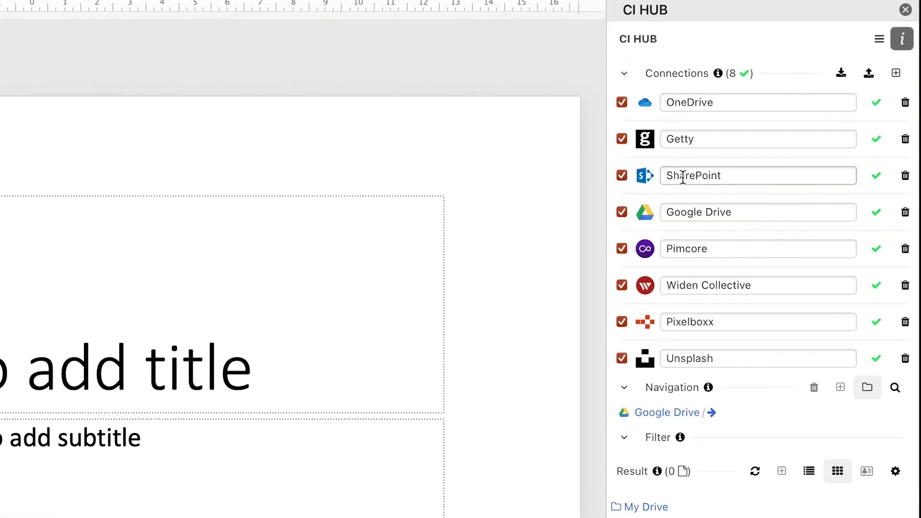
{"action": "left_click", "coordinate": [903, 76]}
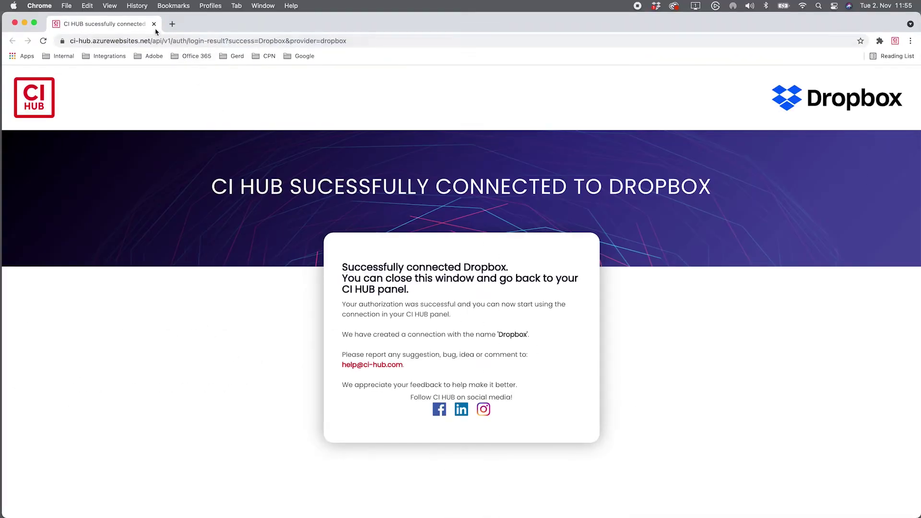
{"action": "left_click", "coordinate": [153, 24]}
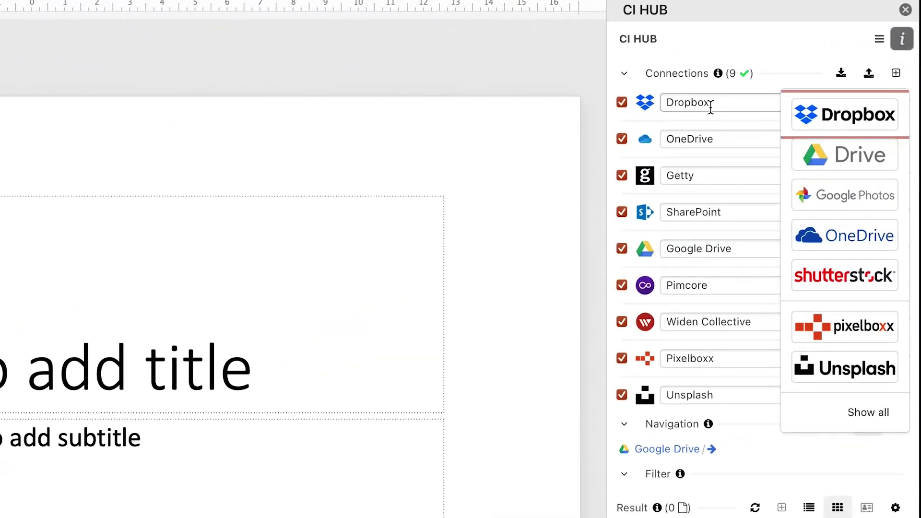
- Load the saved CI HUB connection profile with its password and review the stored connections
{"action": "left_click", "coordinate": [869, 75]}
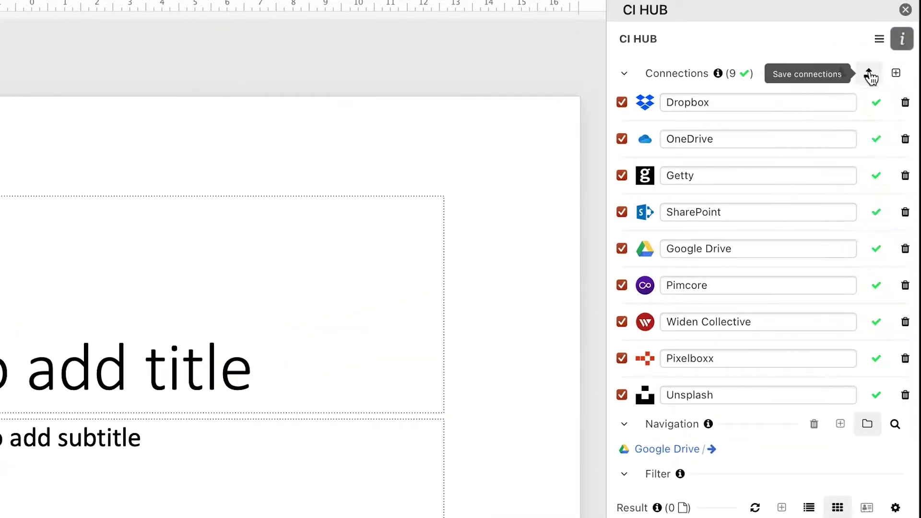
{"action": "left_click", "coordinate": [870, 74]}
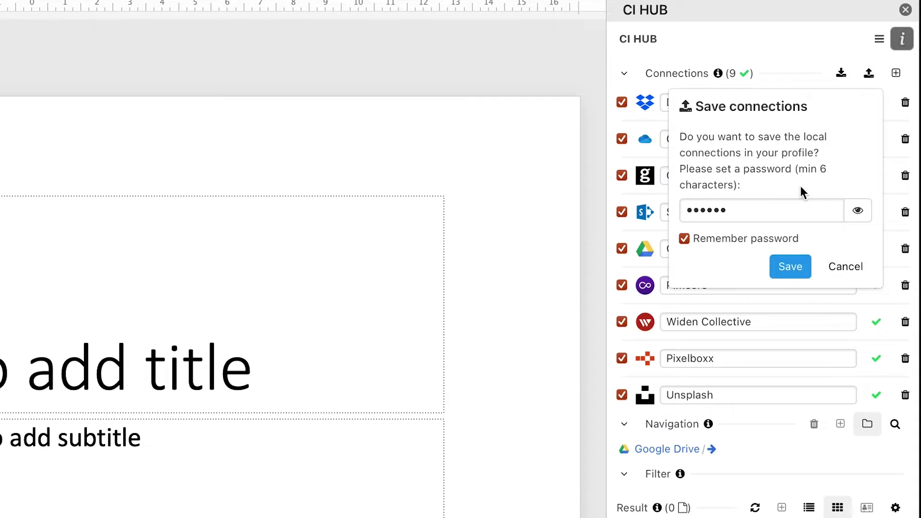
{"action": "left_click", "coordinate": [845, 266]}
{"action": "left_click", "coordinate": [842, 73]}
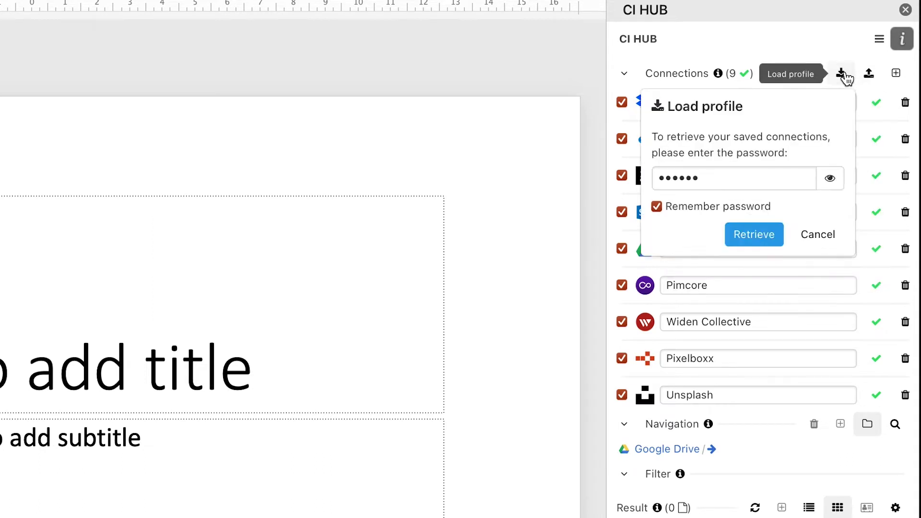
{"action": "left_click", "coordinate": [753, 241]}
{"action": "scroll", "coordinate": [785, 413], "scroll_direction": "down", "scroll_amount": 5}
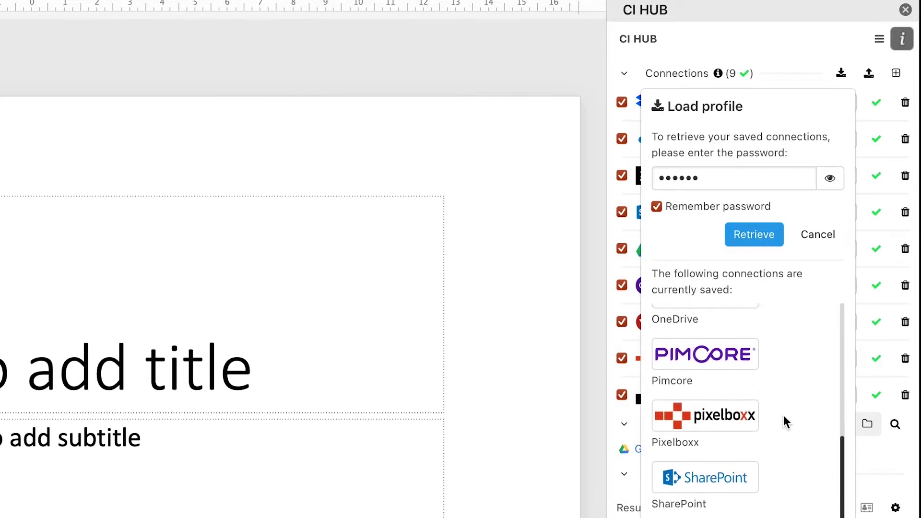
{"action": "scroll", "coordinate": [784, 416], "scroll_direction": "up", "scroll_amount": 5}
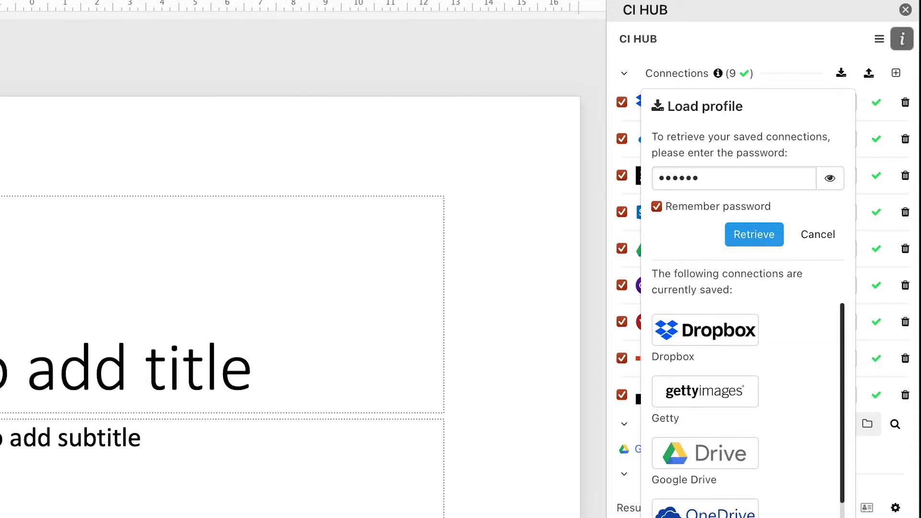
{"action": "key", "text": "Return"}
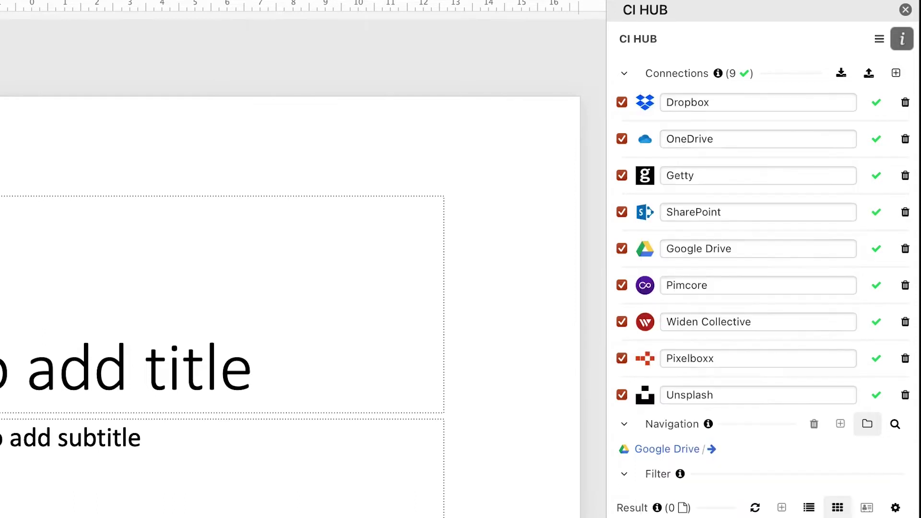
- Switch CI HUB to Dropbox, go to CI HUB > 98_Demo_Office and open Demo_Presentation.pptx
{"action": "left_click", "coordinate": [624, 73]}
{"action": "left_click", "coordinate": [655, 118]}
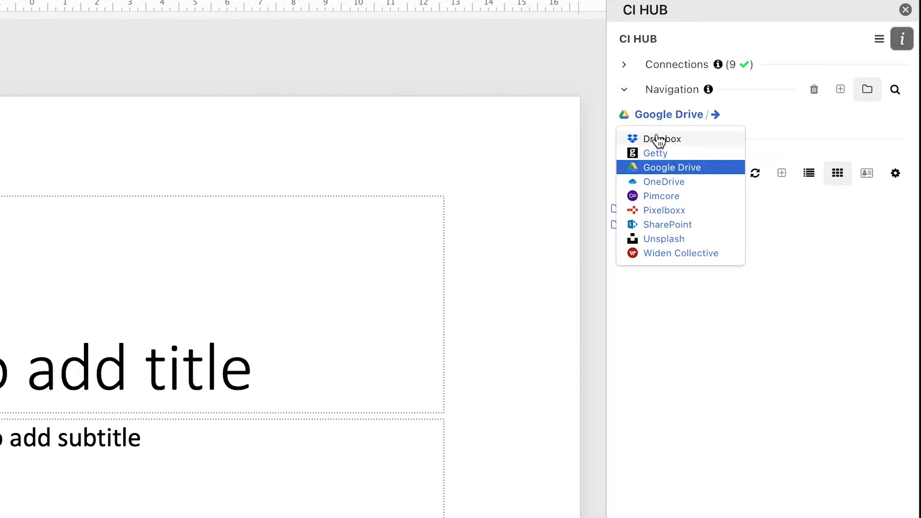
{"action": "left_click", "coordinate": [658, 140]}
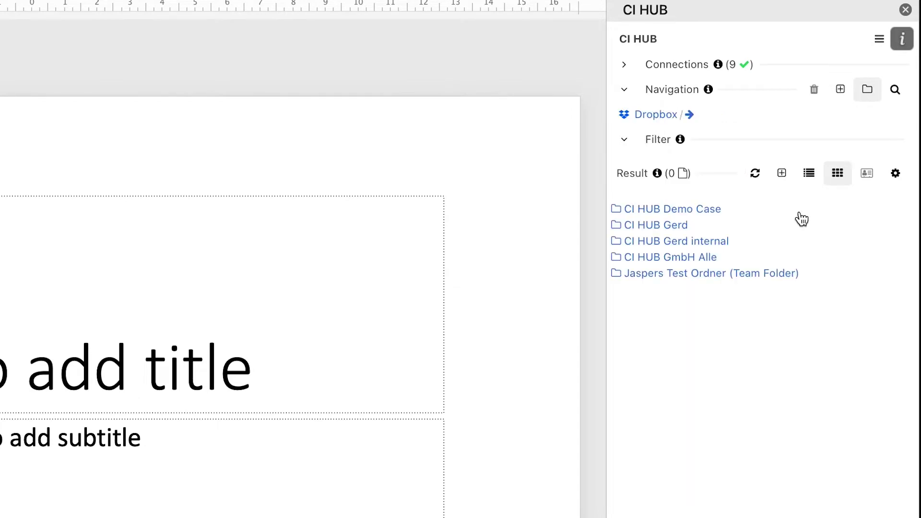
{"action": "left_click", "coordinate": [679, 228]}
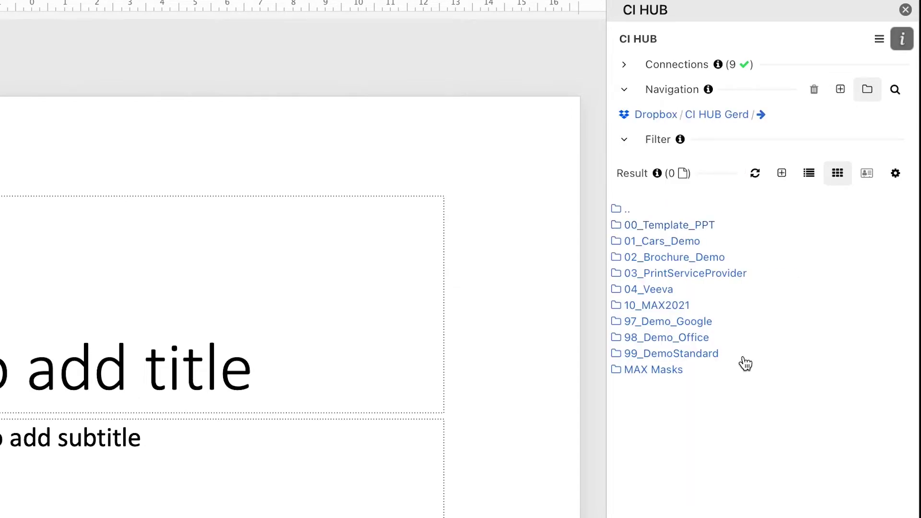
{"action": "left_click", "coordinate": [673, 338]}
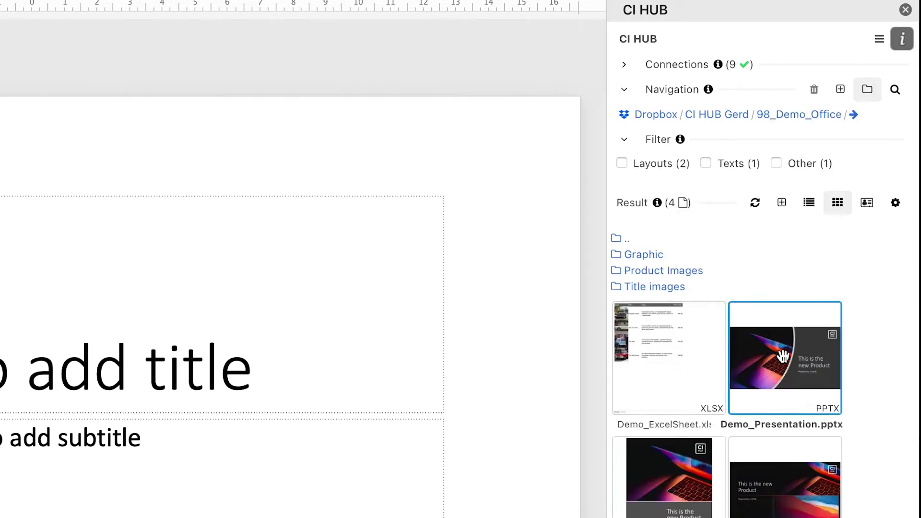
{"action": "right_click", "coordinate": [783, 356]}
{"action": "left_click", "coordinate": [755, 384]}
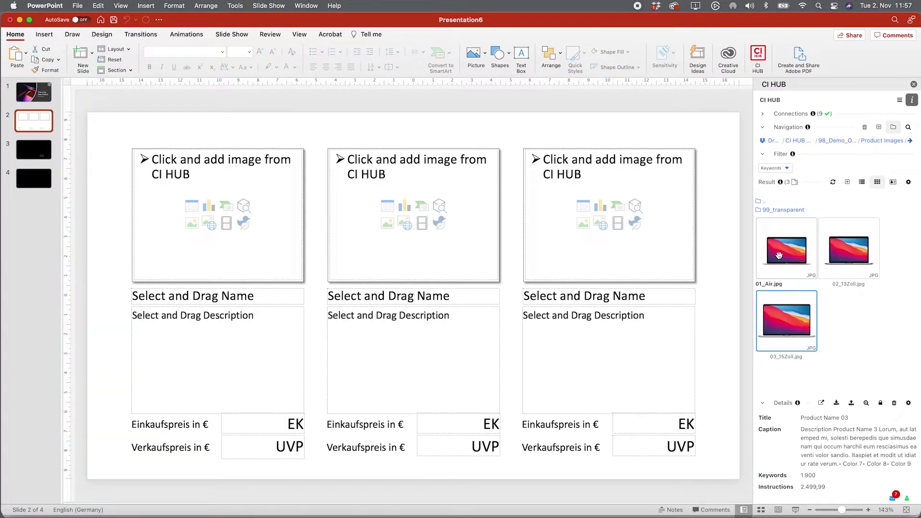
- Fill the first product card with 01_Air.jpg, Product Name 01, its description and prices 1.200 and 1.444,99
{"action": "double_click", "coordinate": [778, 256]}
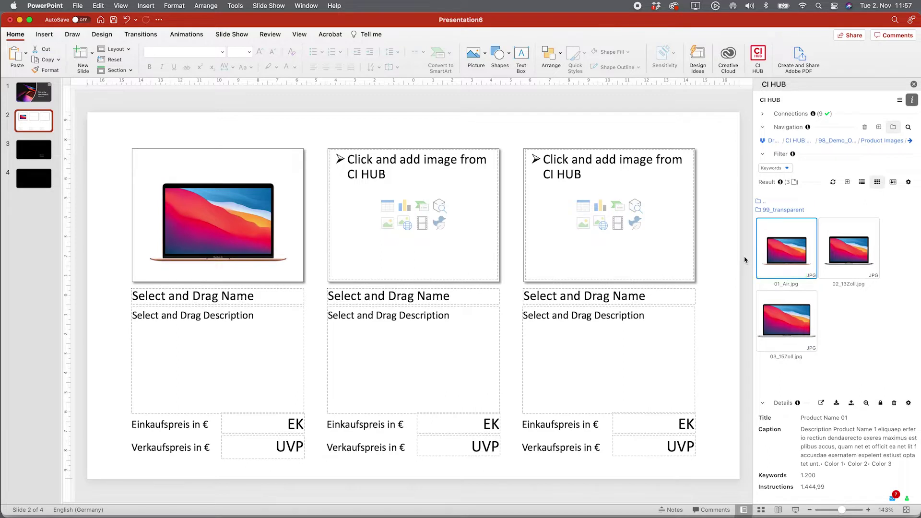
{"action": "left_click", "coordinate": [279, 299]}
{"action": "left_click", "coordinate": [811, 417]}
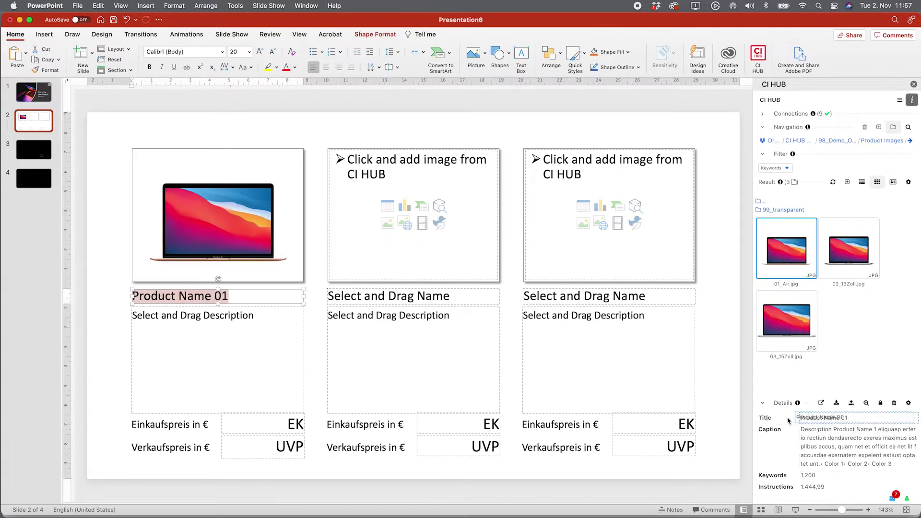
{"action": "left_click", "coordinate": [302, 373]}
{"action": "left_click", "coordinate": [801, 444]}
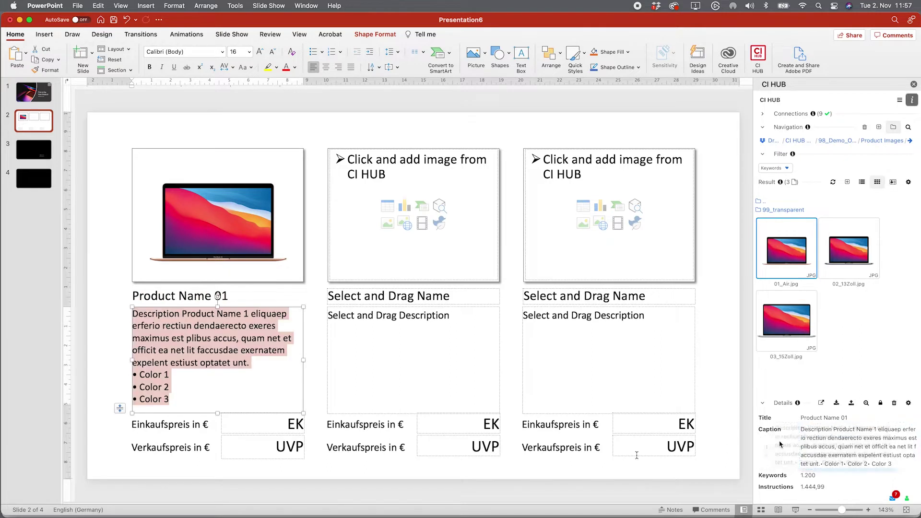
{"action": "left_click", "coordinate": [287, 422]}
{"action": "left_click", "coordinate": [808, 474]}
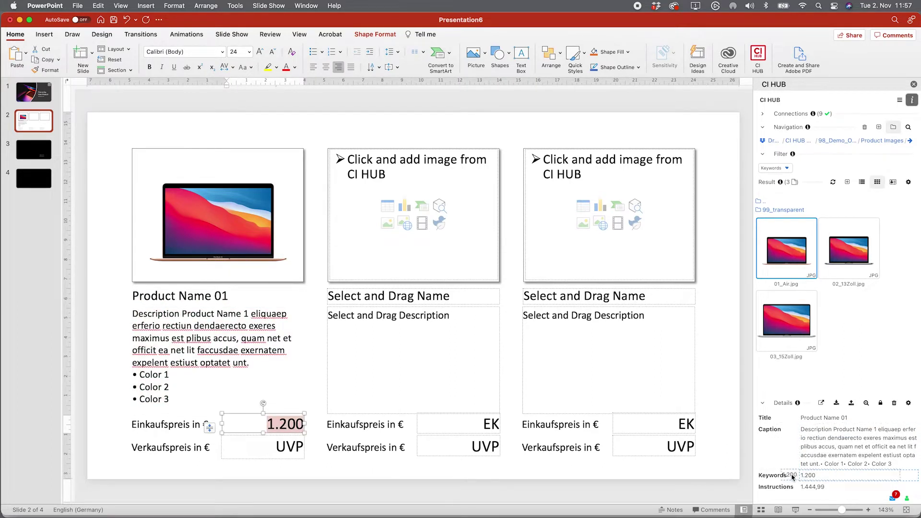
{"action": "left_click", "coordinate": [287, 448]}
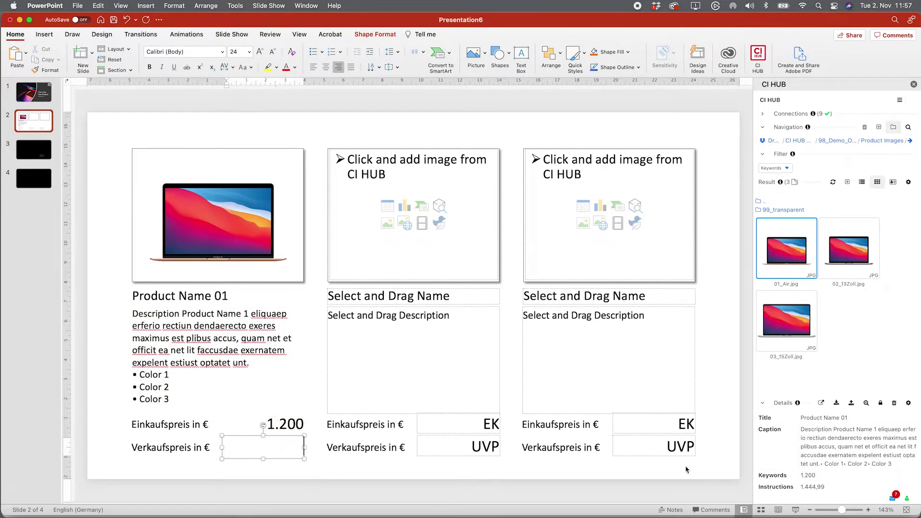
{"action": "left_click", "coordinate": [821, 488]}
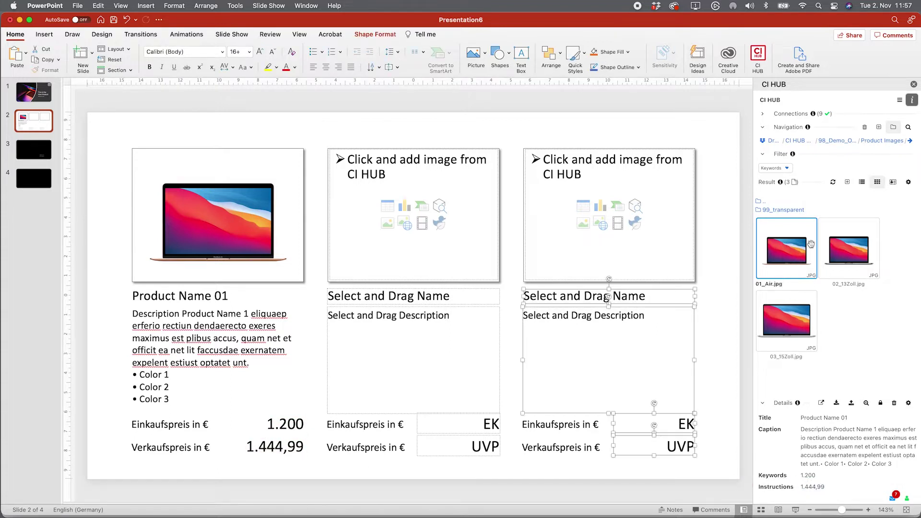
- Fill the middle card with 02_13Zoll.jpg, Product Name 02, Color 4–6 description and prices 1.600 and 1.999,99
{"action": "double_click", "coordinate": [849, 249]}
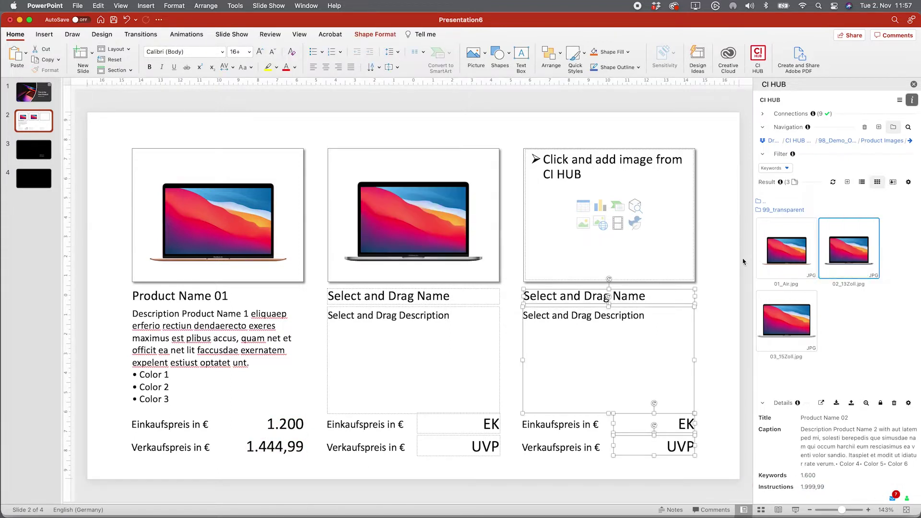
{"action": "left_click", "coordinate": [455, 296]}
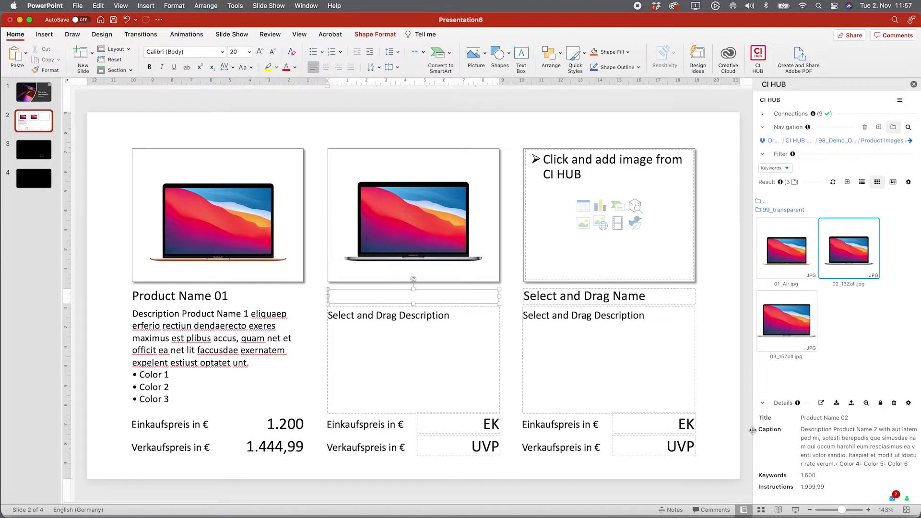
{"action": "left_click", "coordinate": [815, 418]}
{"action": "left_click", "coordinate": [450, 317]}
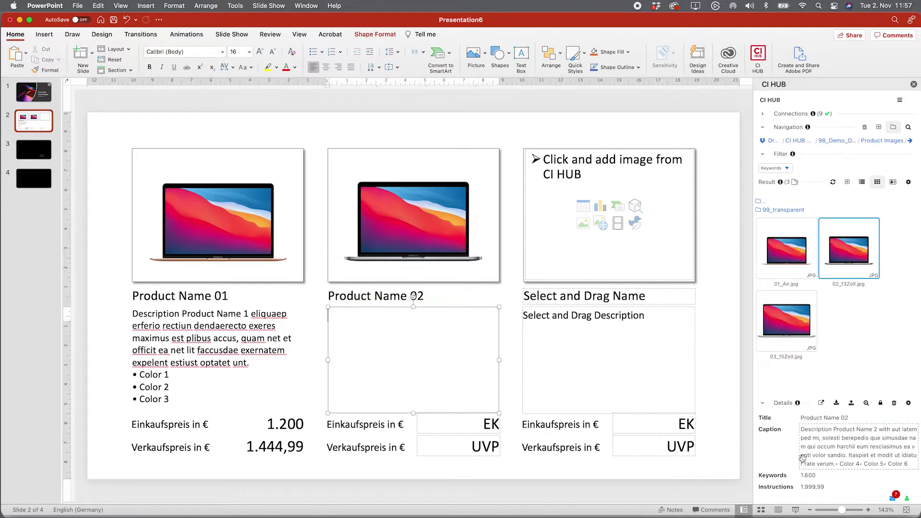
{"action": "left_click", "coordinate": [805, 442]}
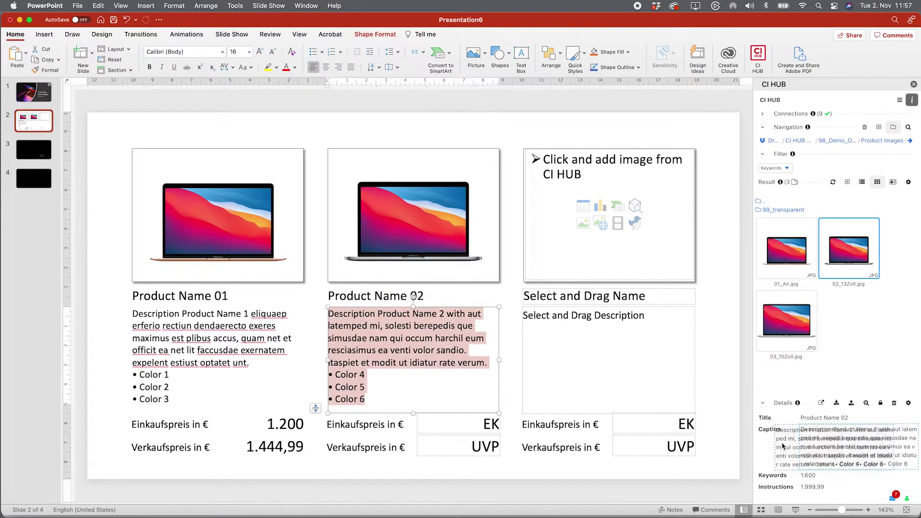
{"action": "left_click", "coordinate": [457, 424]}
{"action": "left_click", "coordinate": [807, 475]}
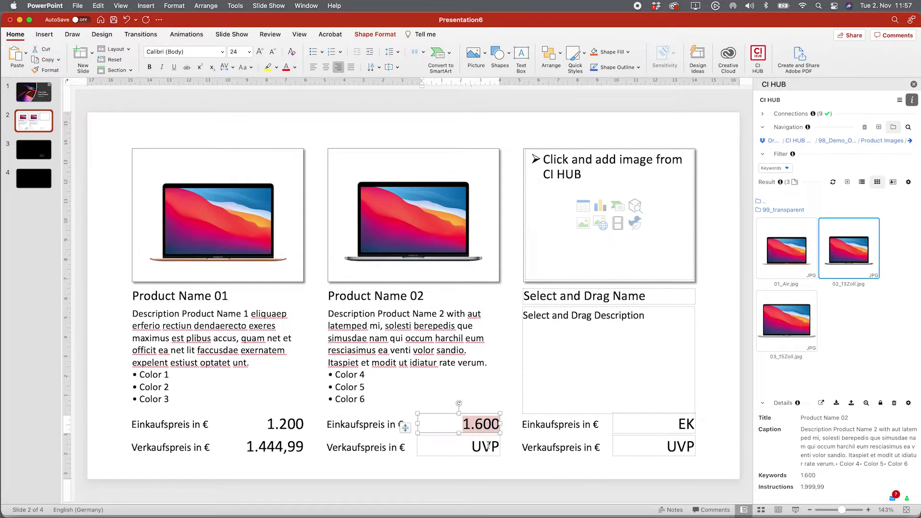
{"action": "left_click", "coordinate": [488, 445]}
{"action": "left_click", "coordinate": [807, 486]}
{"action": "left_click", "coordinate": [726, 464]}
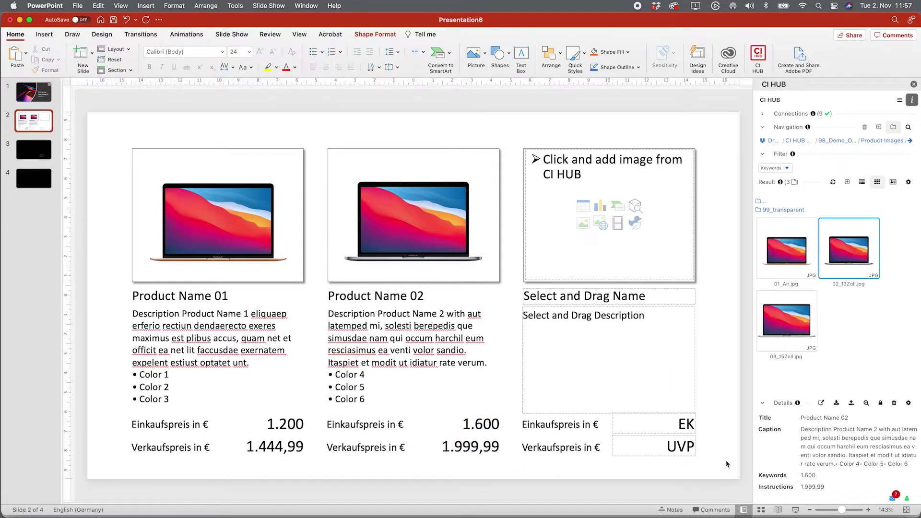
- Fill the third card with 03_15Zoll.jpg, Product Name 03, its caption and prices 1.900 and 2.499,99
{"action": "left_click", "coordinate": [634, 242]}
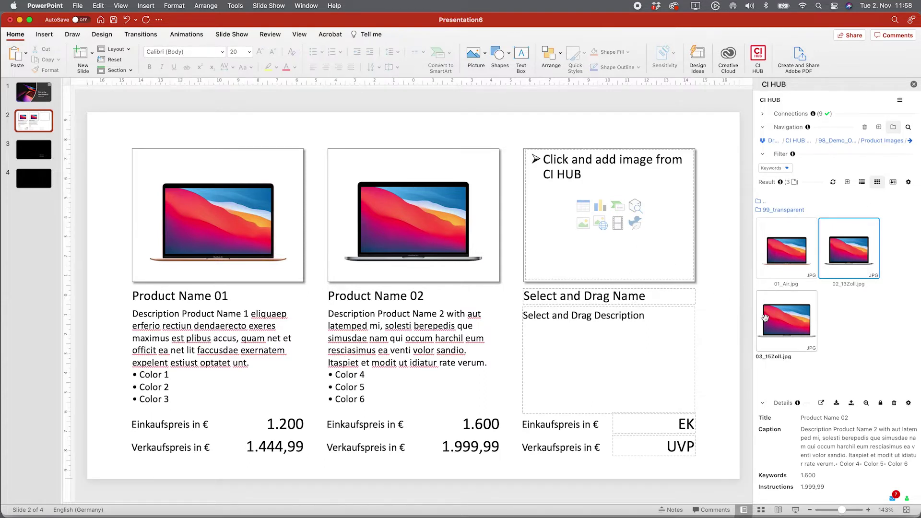
{"action": "left_click", "coordinate": [757, 320]}
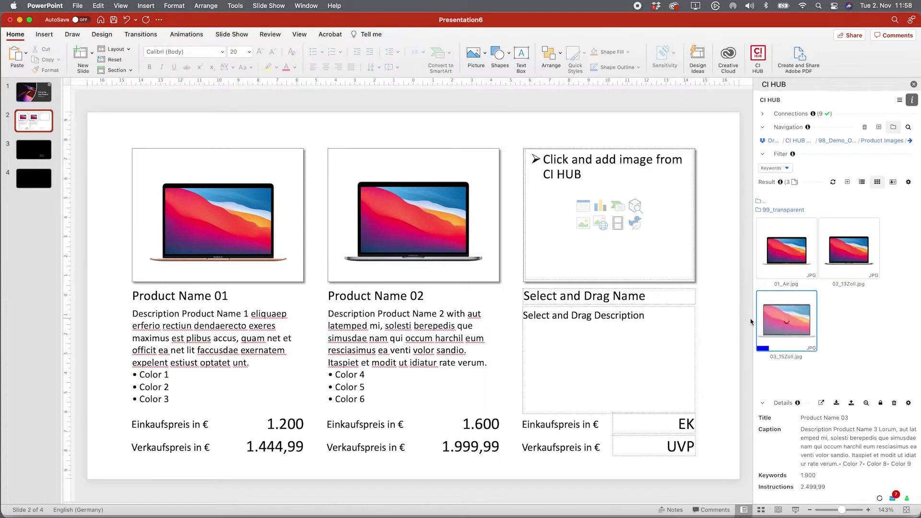
{"action": "left_click", "coordinate": [682, 292]}
{"action": "left_click", "coordinate": [823, 418]}
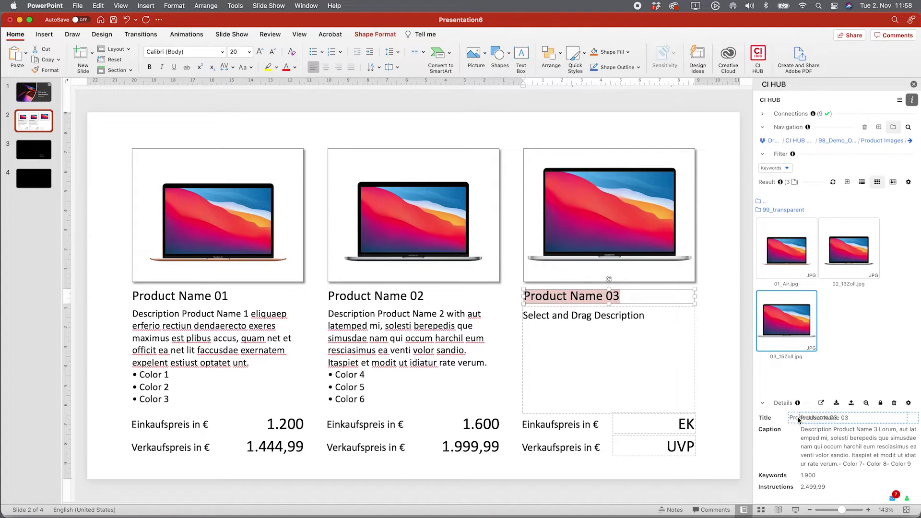
{"action": "left_click", "coordinate": [676, 375]}
{"action": "left_click", "coordinate": [822, 439]}
{"action": "left_click", "coordinate": [684, 424]}
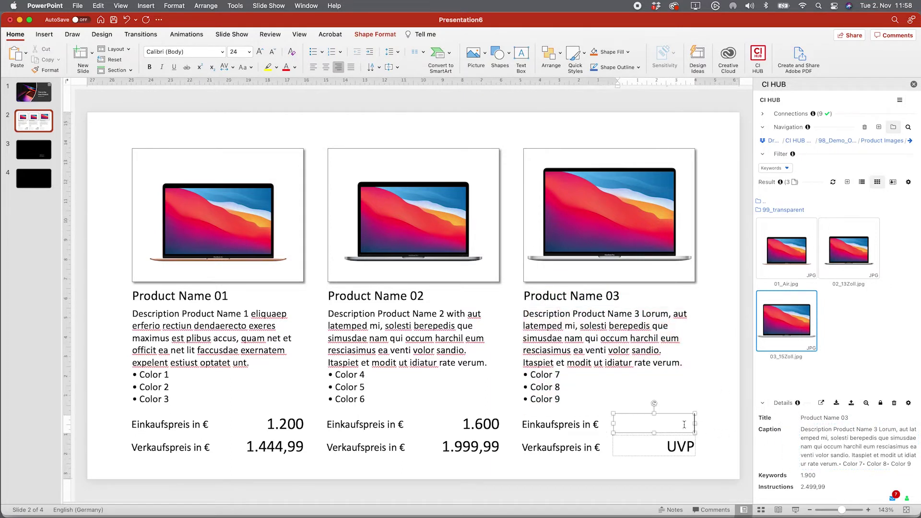
{"action": "left_click", "coordinate": [807, 474]}
{"action": "left_click", "coordinate": [682, 448]}
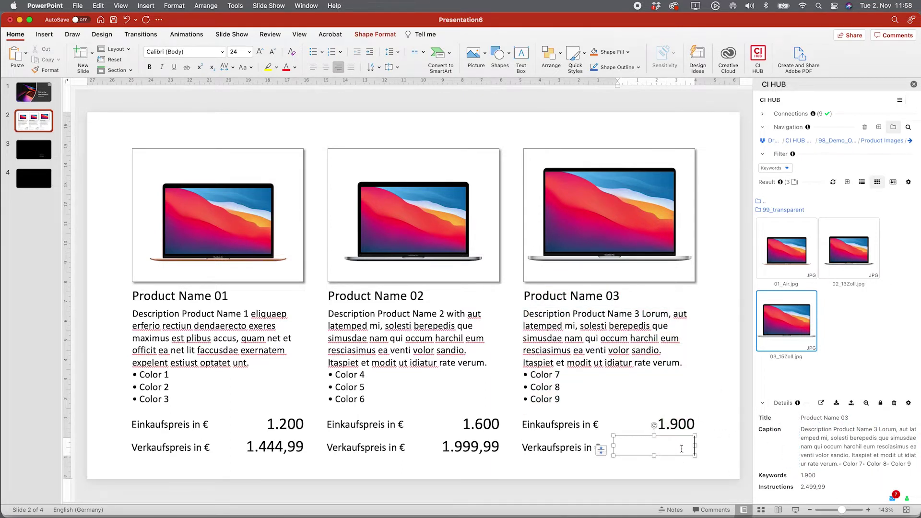
{"action": "left_click", "coordinate": [807, 486]}
{"action": "left_click", "coordinate": [744, 474]}
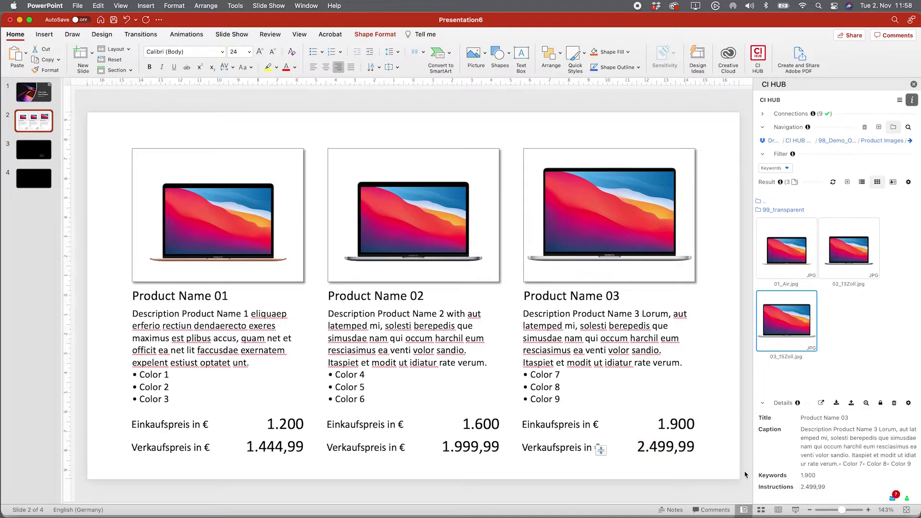
{"action": "left_click", "coordinate": [33, 155]}
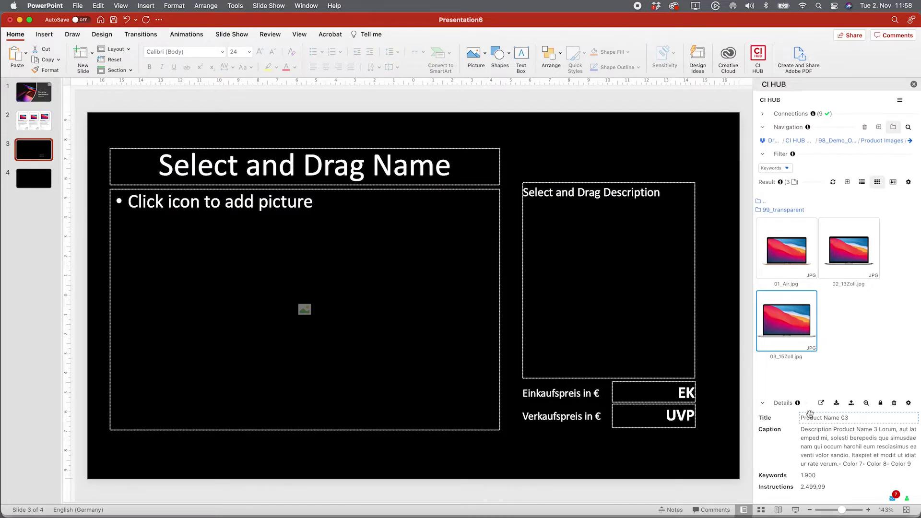
- Put Product Name 03, its caption, prices 1.900 and 2.499,99, and 99_transparent/03_15Zoll.png on slide 3
{"action": "left_click_drag", "start_coordinate": [810, 413], "coordinate": [474, 169]}
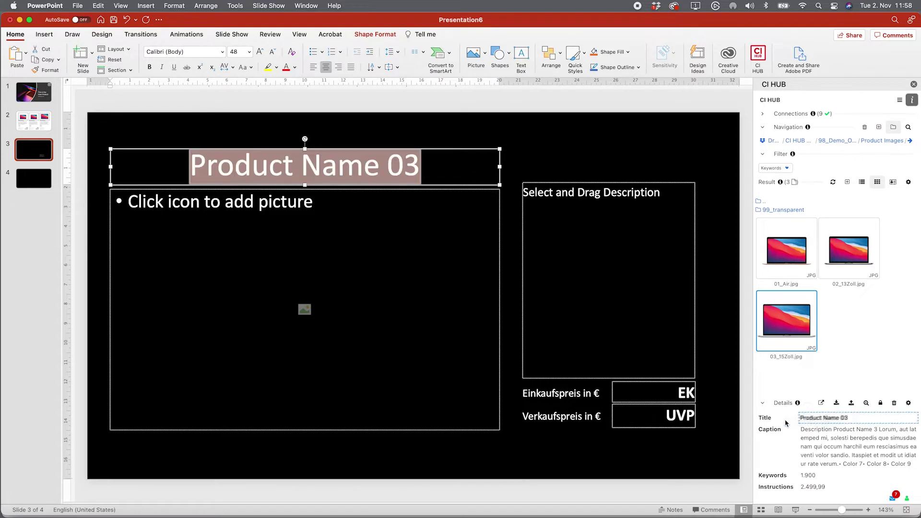
{"action": "left_click", "coordinate": [610, 255]}
{"action": "left_click", "coordinate": [800, 437]}
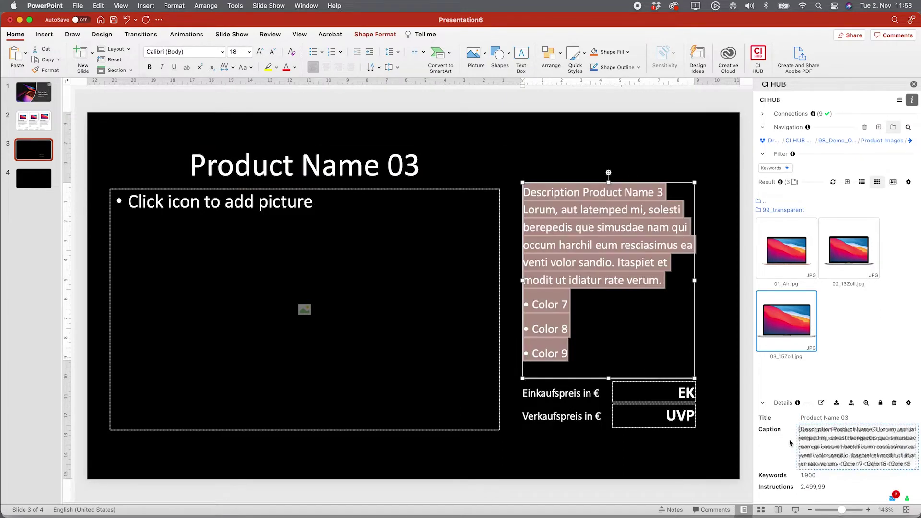
{"action": "left_click", "coordinate": [684, 392]}
{"action": "left_click", "coordinate": [790, 476]}
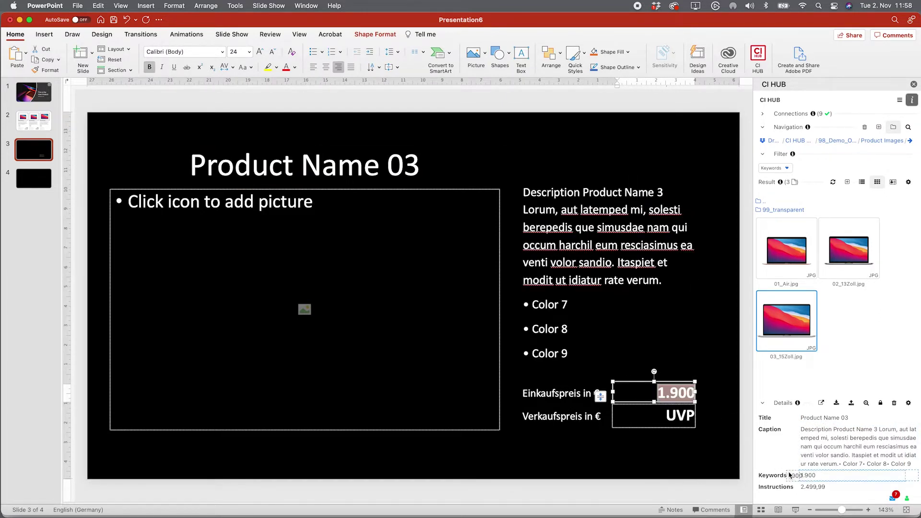
{"action": "left_click", "coordinate": [687, 421]}
{"action": "left_click", "coordinate": [812, 486]}
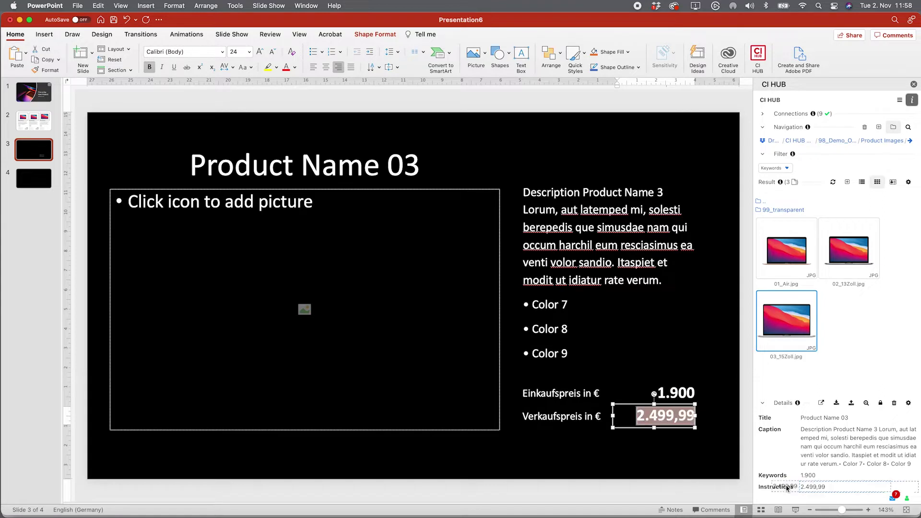
{"action": "left_click", "coordinate": [754, 443]}
{"action": "left_click", "coordinate": [767, 210]}
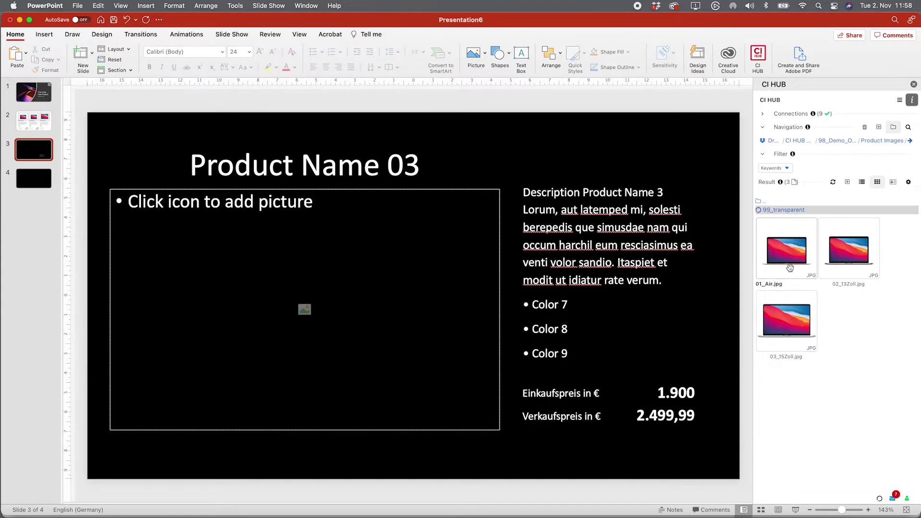
{"action": "left_click", "coordinate": [790, 319]}
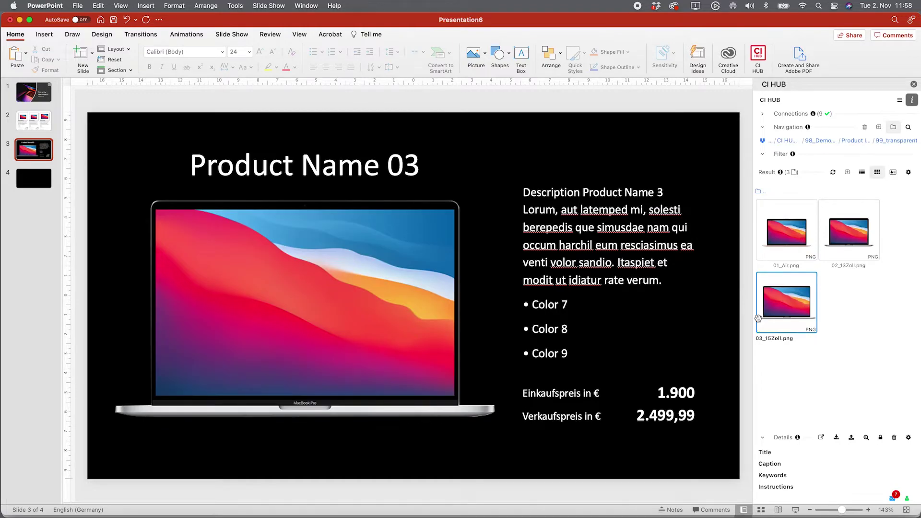
- On slide 4, switch CI HUB to Pixelboxx and search for the person's first name
{"action": "left_click", "coordinate": [47, 180]}
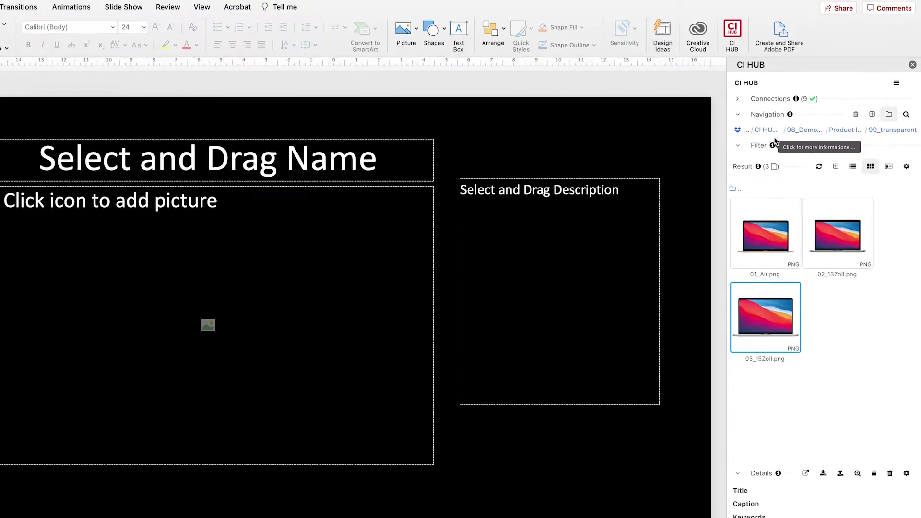
{"action": "left_click", "coordinate": [768, 130]}
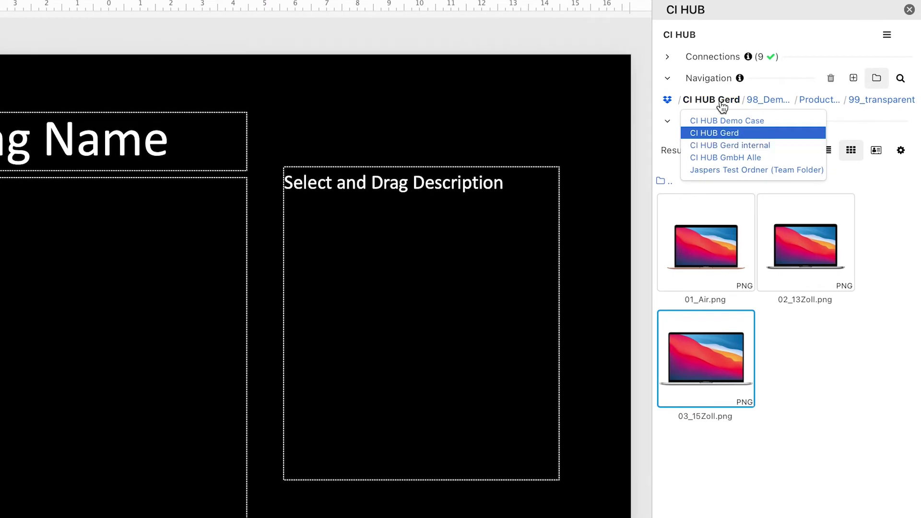
{"action": "mouse_move", "coordinate": [676, 99]}
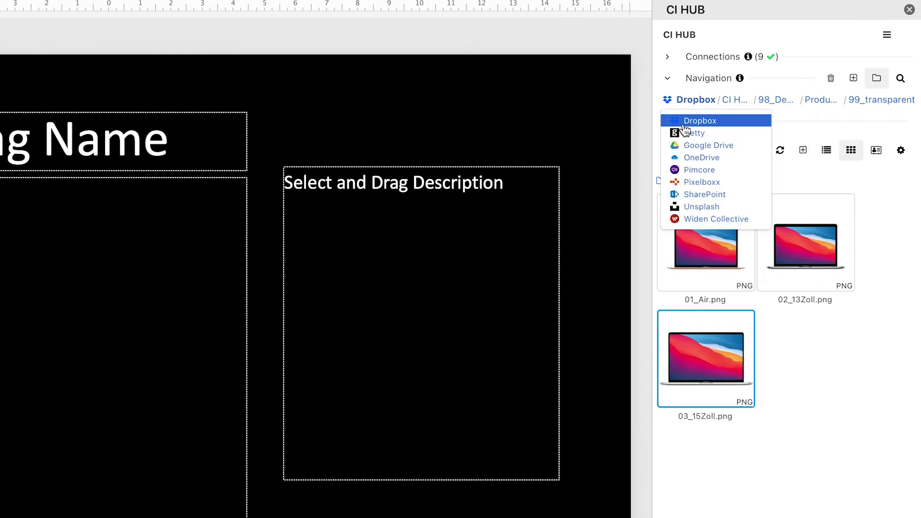
{"action": "left_click", "coordinate": [701, 181]}
{"action": "left_click", "coordinate": [900, 78]}
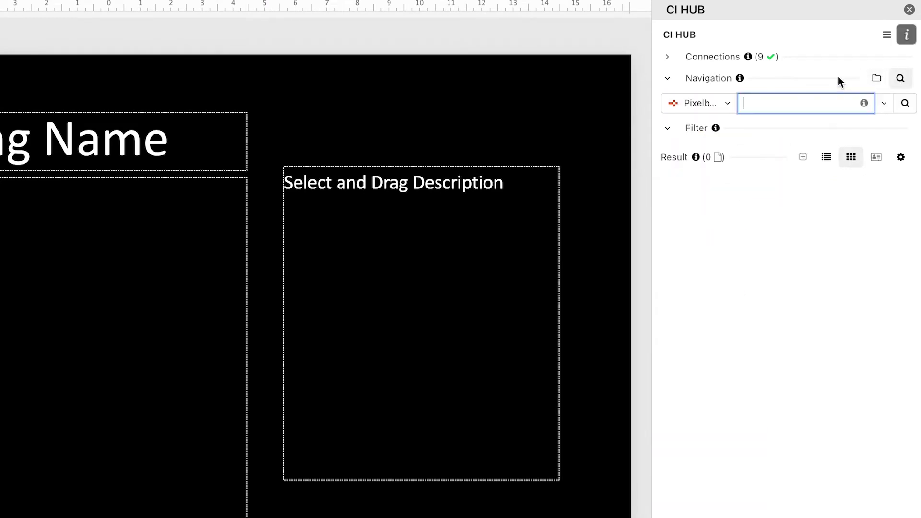
{"action": "type", "text": "kate"}
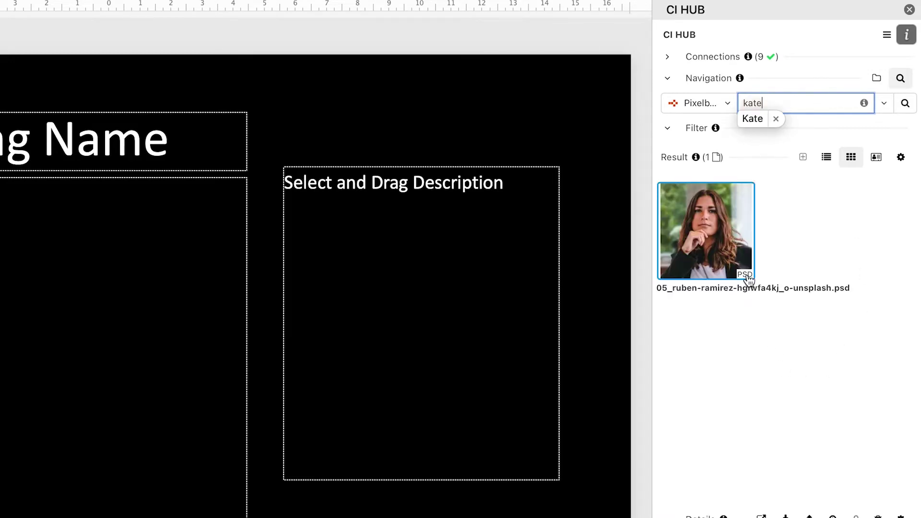
- Check the portrait's metadata and place it on slide 4 as a PowerPoint JPEG
{"action": "left_click", "coordinate": [752, 118]}
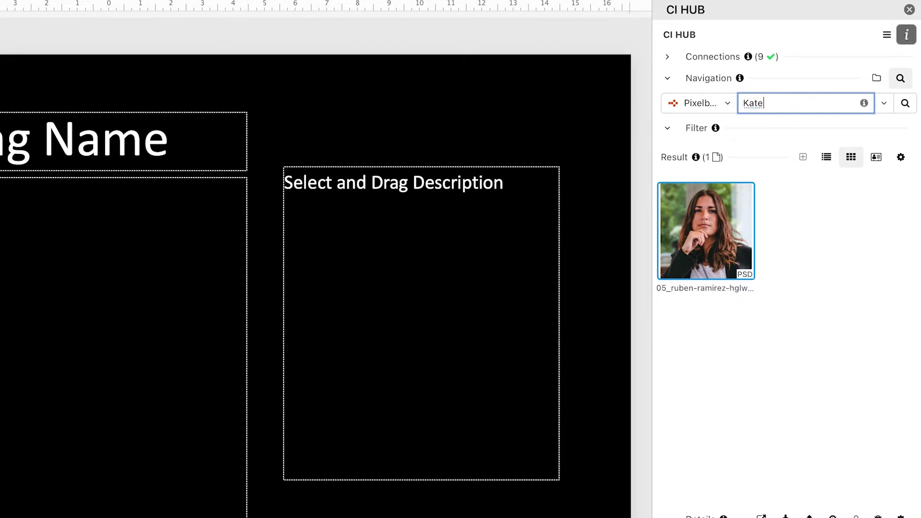
{"action": "left_click", "coordinate": [722, 245]}
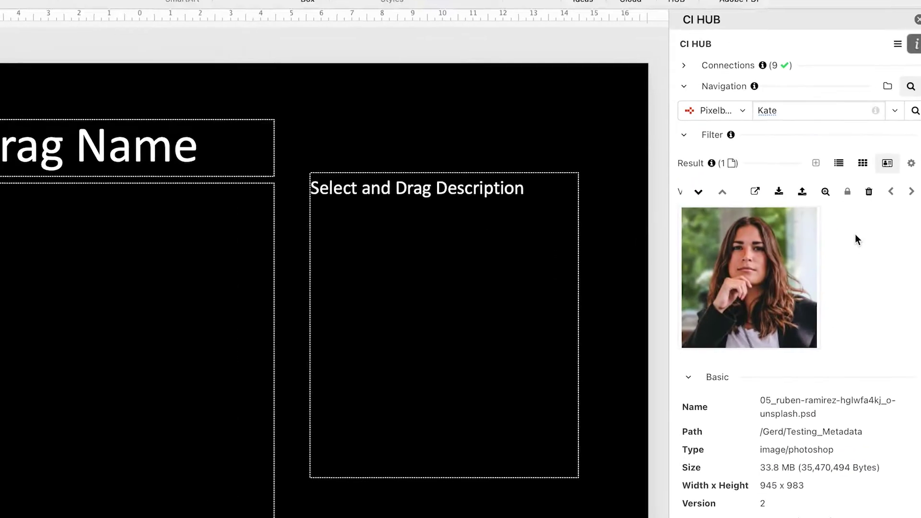
{"action": "left_click", "coordinate": [853, 151]}
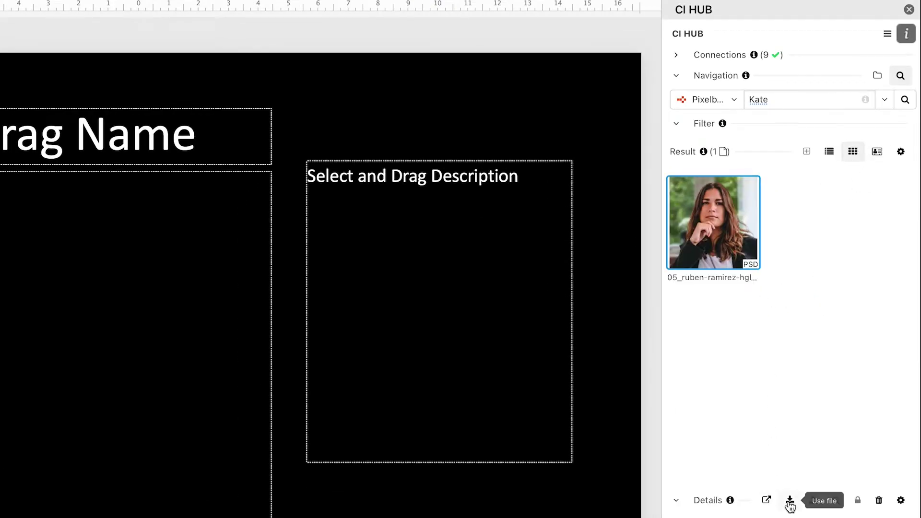
{"action": "left_click", "coordinate": [789, 501]}
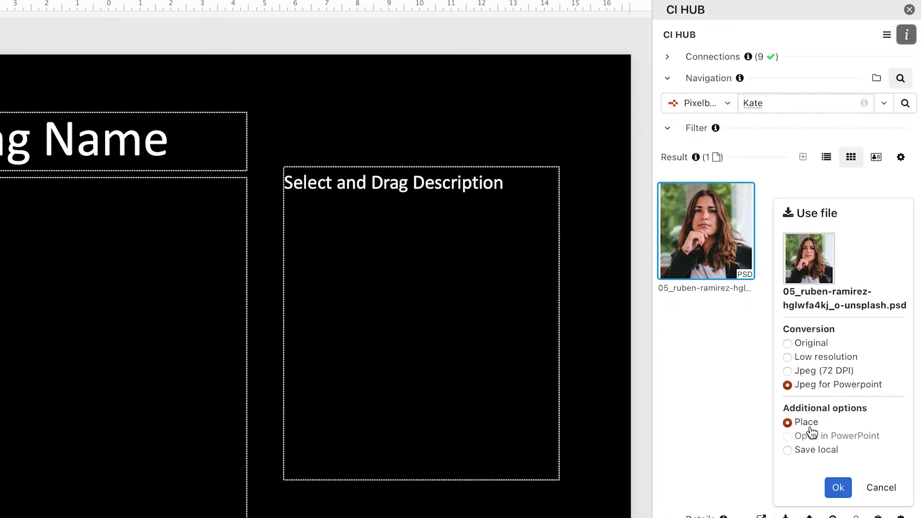
{"action": "left_click", "coordinate": [836, 490]}
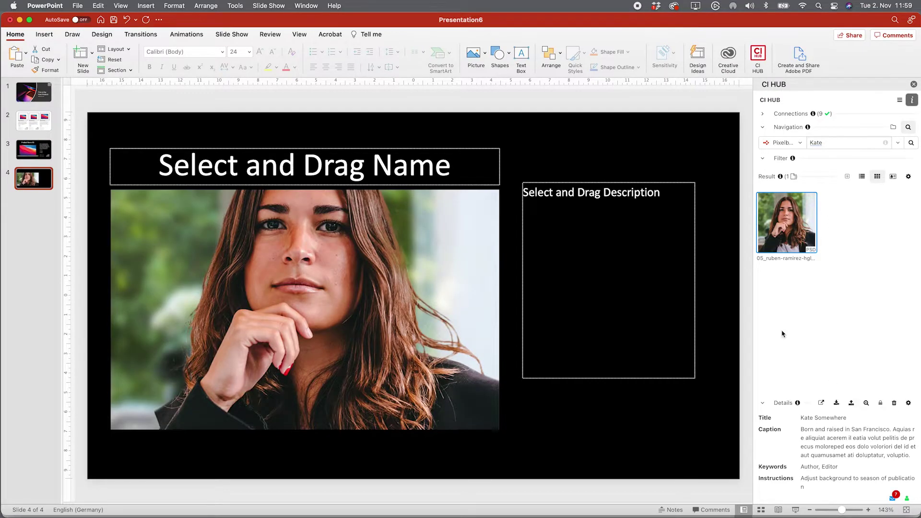
- Replace the title with the person's name and fill the description with her San Francisco biography
{"action": "triple_click", "coordinate": [481, 164]}
{"action": "key", "text": "BackSpace"}
{"action": "left_click", "coordinate": [815, 418]}
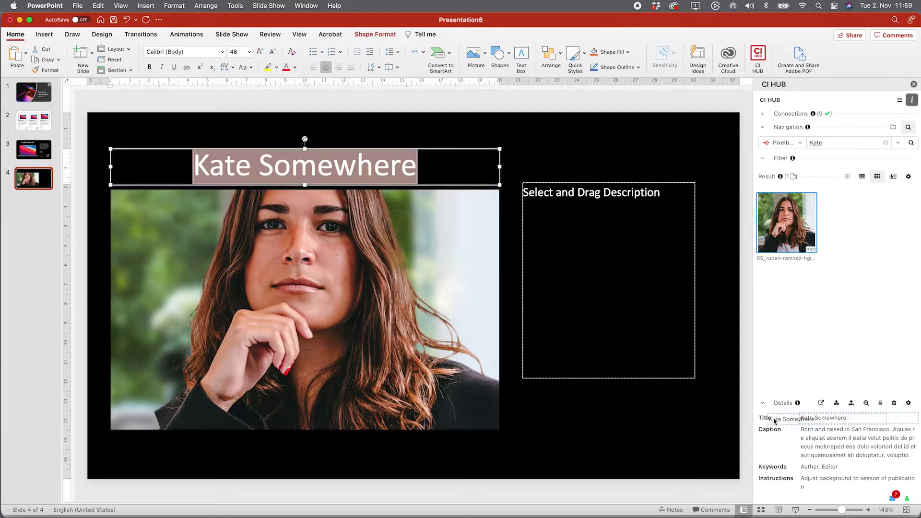
{"action": "left_click", "coordinate": [539, 284]}
{"action": "left_click_drag", "start_coordinate": [818, 443], "coordinate": [792, 443]}
{"action": "left_click", "coordinate": [707, 486]}
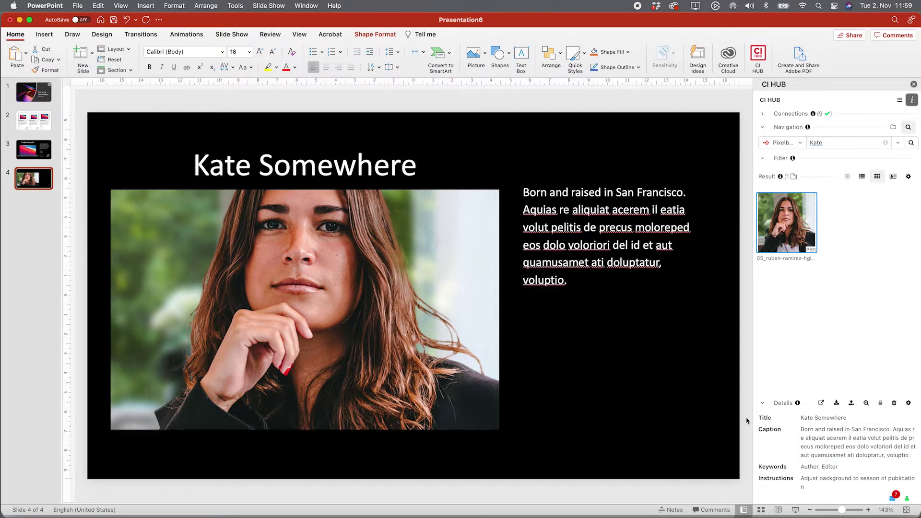
- Duplicate slide 4 as a new slide and clear its portrait, title and description
{"action": "right_click", "coordinate": [44, 181]}
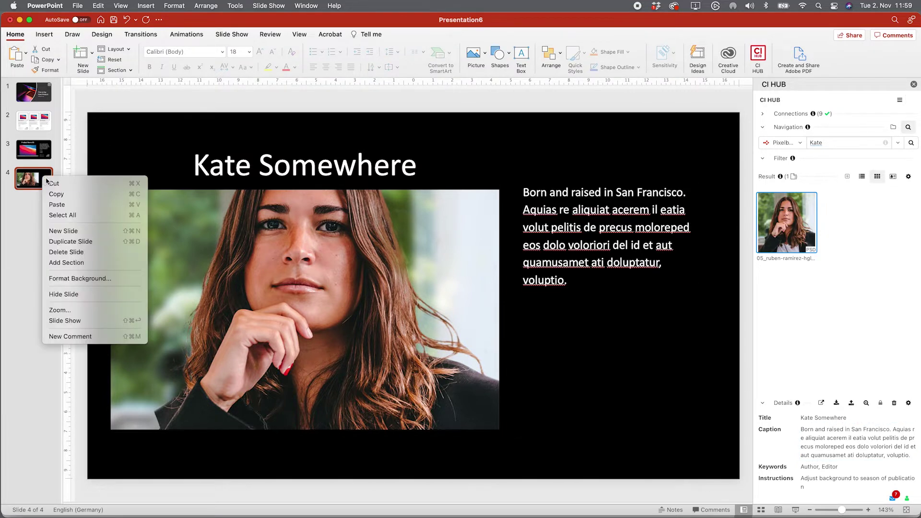
{"action": "left_click", "coordinate": [67, 245]}
{"action": "left_click", "coordinate": [268, 290]}
{"action": "key", "text": "Delete"}
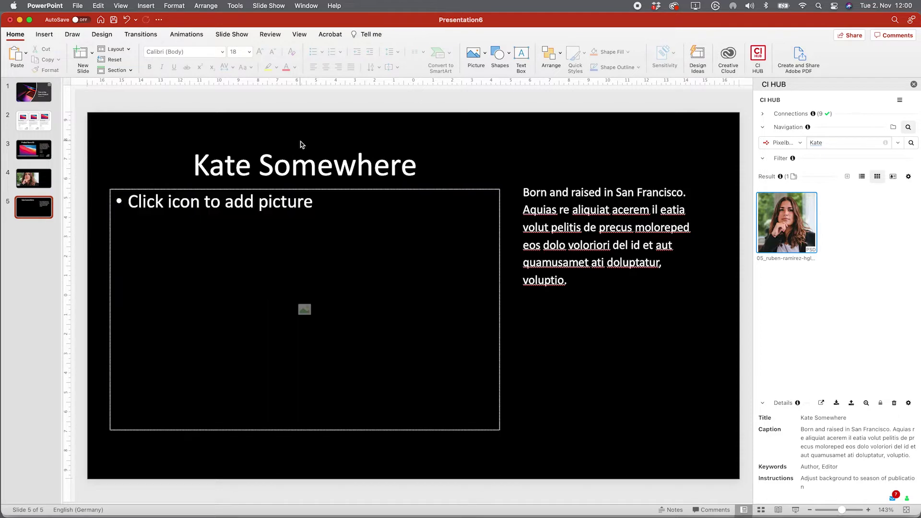
{"action": "double_click", "coordinate": [296, 163]}
{"action": "key", "text": "super+a"}
{"action": "key", "text": "Delete"}
{"action": "double_click", "coordinate": [587, 209]}
{"action": "key", "text": "super+a"}
{"action": "key", "text": "Delete"}
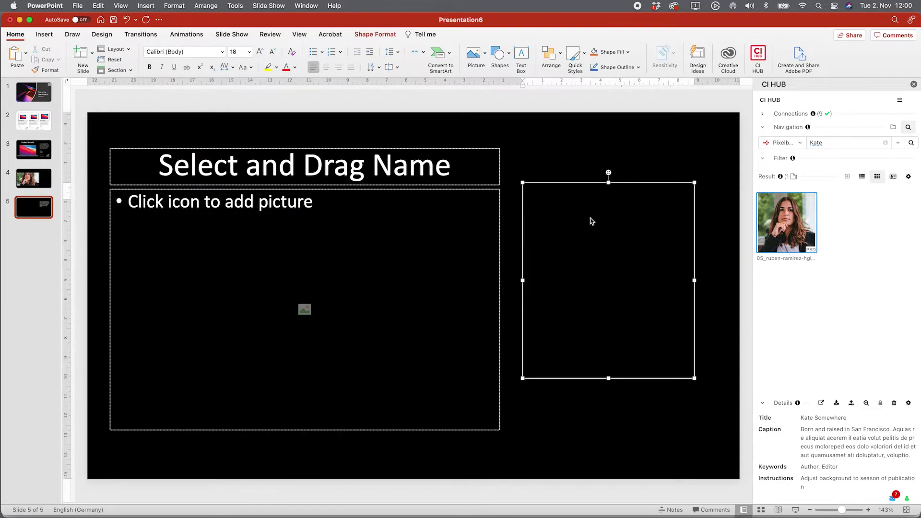
- Switch CI HUB to Getty, search 'MacBook moscow' and open the Moscow bench photo's details
{"action": "left_click", "coordinate": [784, 143]}
{"action": "left_click", "coordinate": [784, 196]}
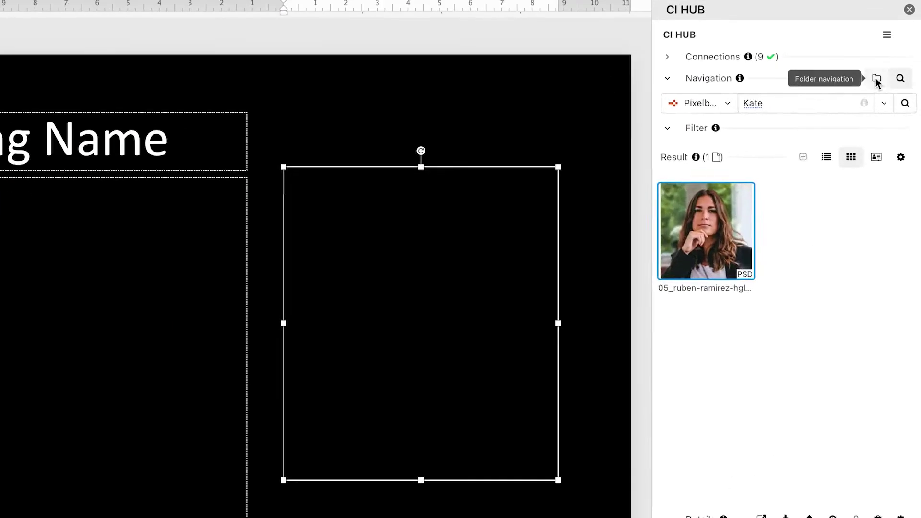
{"action": "left_click", "coordinate": [893, 127]}
{"action": "left_click", "coordinate": [783, 140]}
{"action": "left_click", "coordinate": [701, 132]}
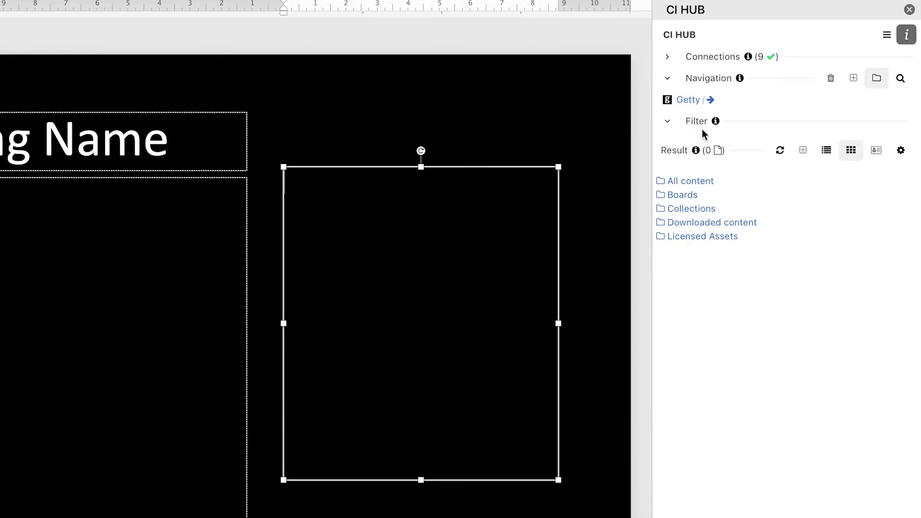
{"action": "left_click", "coordinate": [899, 79]}
{"action": "type", "text": "MacBook moswoc"}
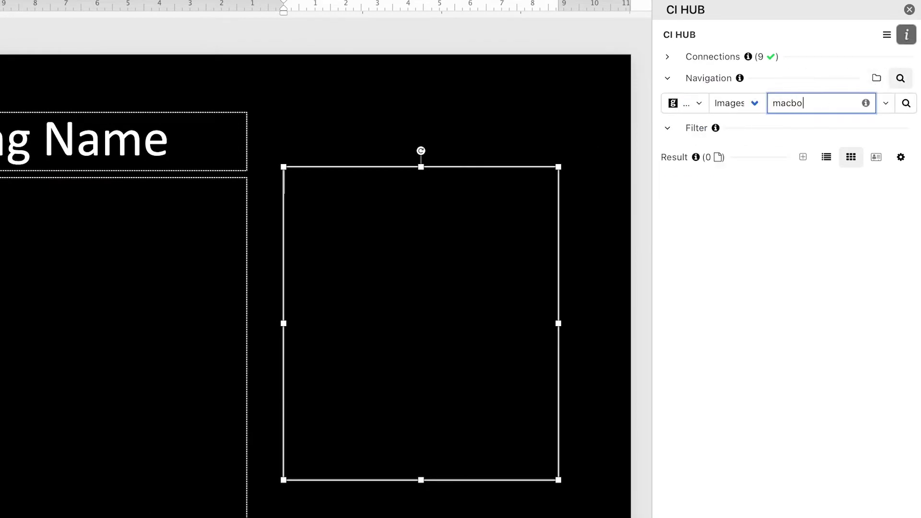
{"action": "key", "text": "BackSpace"}
{"action": "key", "text": "BackSpace"}
{"action": "key", "text": "BackSpace"}
{"action": "type", "text": "cow"}
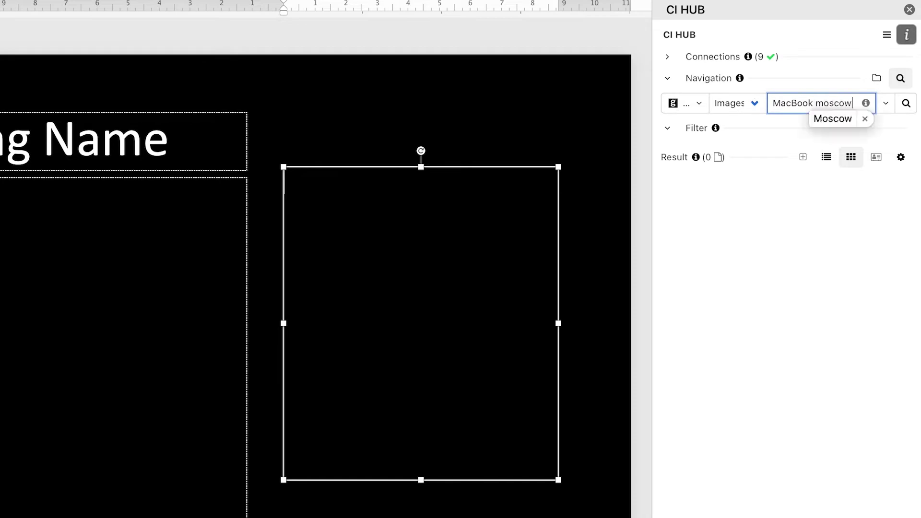
{"action": "key", "text": "Return"}
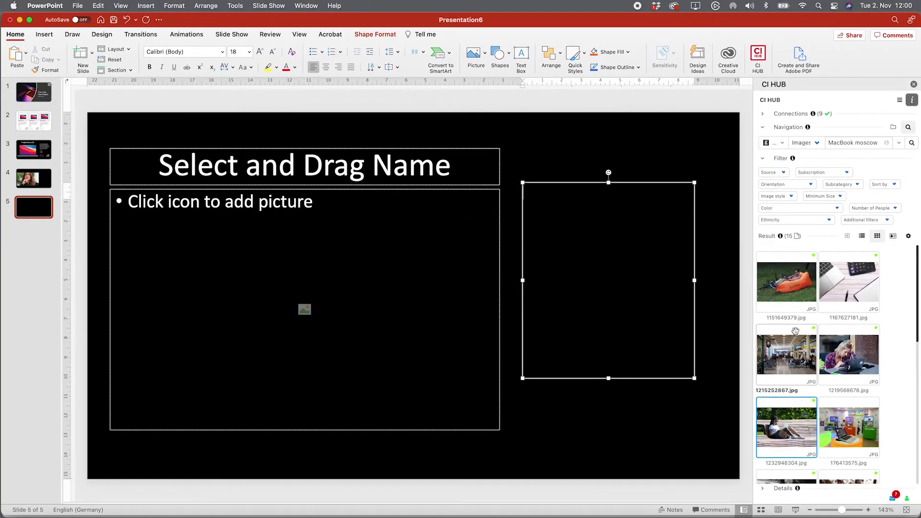
{"action": "scroll", "coordinate": [716, 384], "scroll_direction": "down", "scroll_amount": 2}
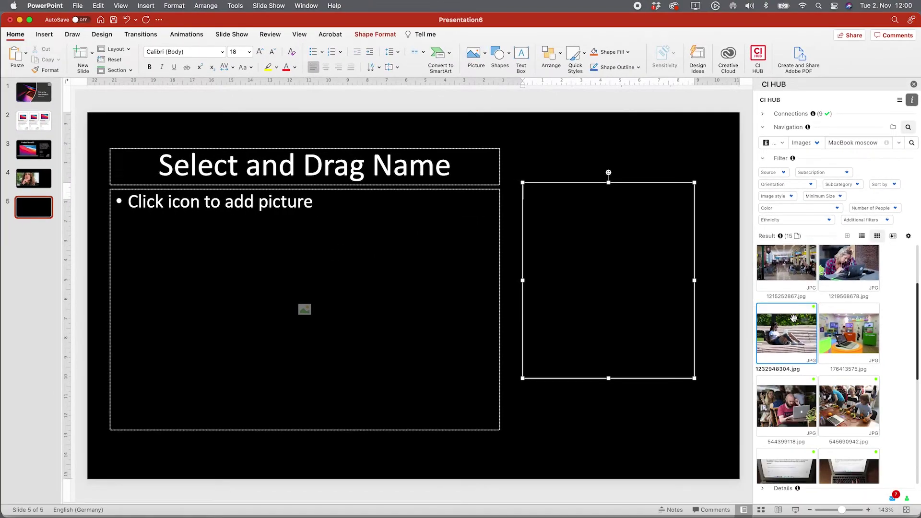
{"action": "double_click", "coordinate": [786, 334]}
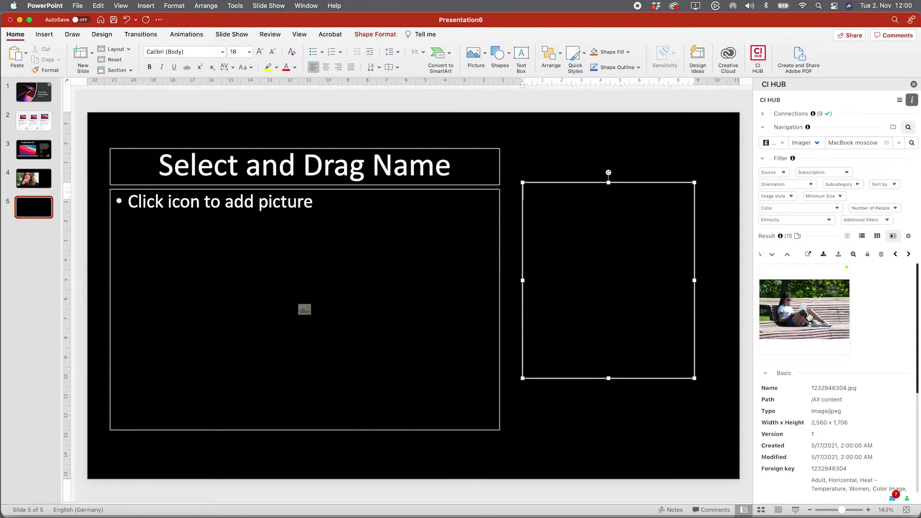
{"action": "scroll", "coordinate": [809, 317], "scroll_direction": "down", "scroll_amount": 3}
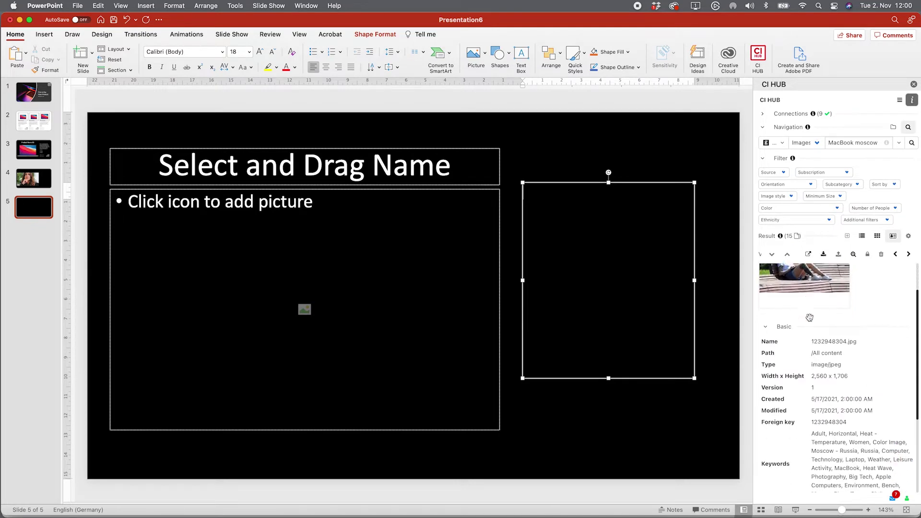
- Set the title to Hot weather in Moscow, add the photo's caption and place the photo
{"action": "left_click", "coordinate": [471, 171]}
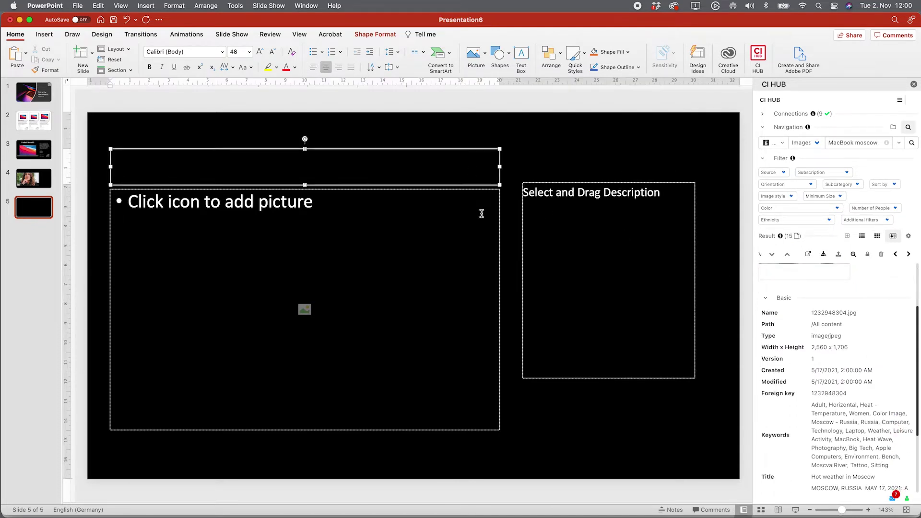
{"action": "left_click", "coordinate": [823, 477]}
{"action": "left_click", "coordinate": [608, 243]}
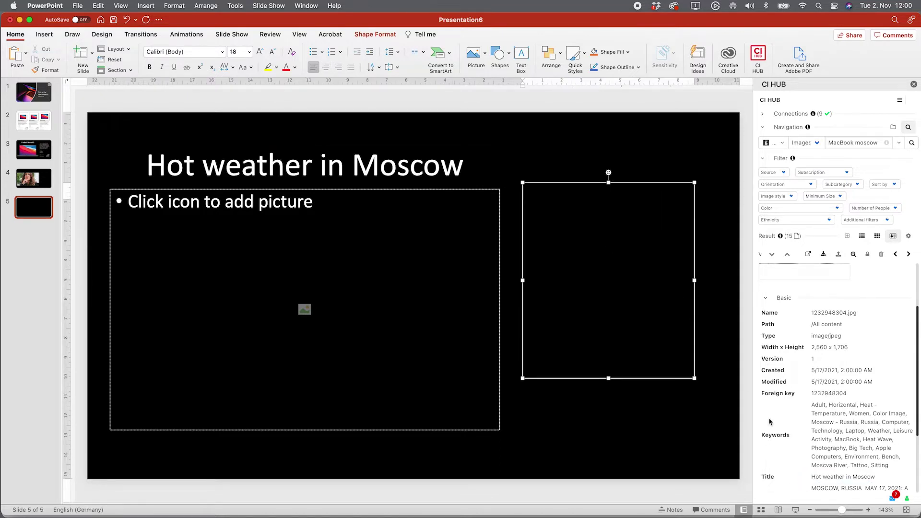
{"action": "scroll", "coordinate": [832, 428], "scroll_direction": "down", "scroll_amount": 2}
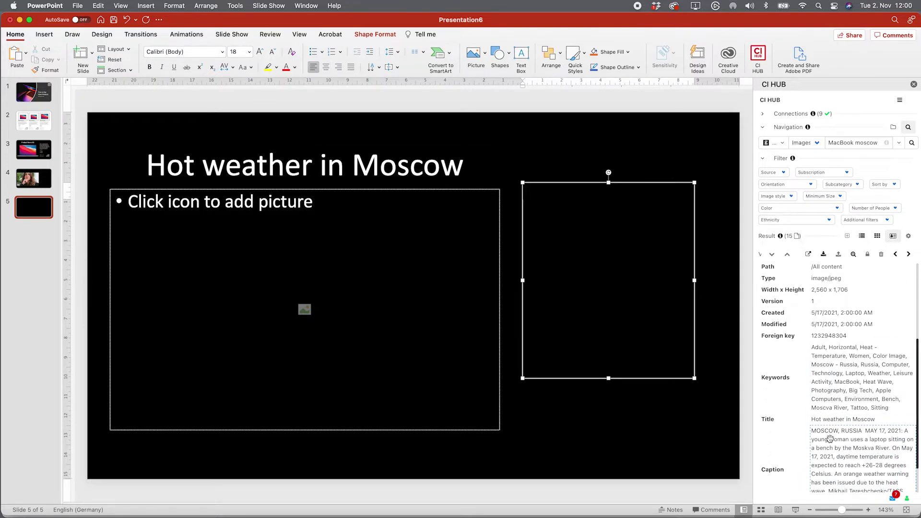
{"action": "left_click", "coordinate": [830, 439]}
{"action": "left_click", "coordinate": [672, 416]}
{"action": "scroll", "coordinate": [830, 346], "scroll_direction": "up", "scroll_amount": 5}
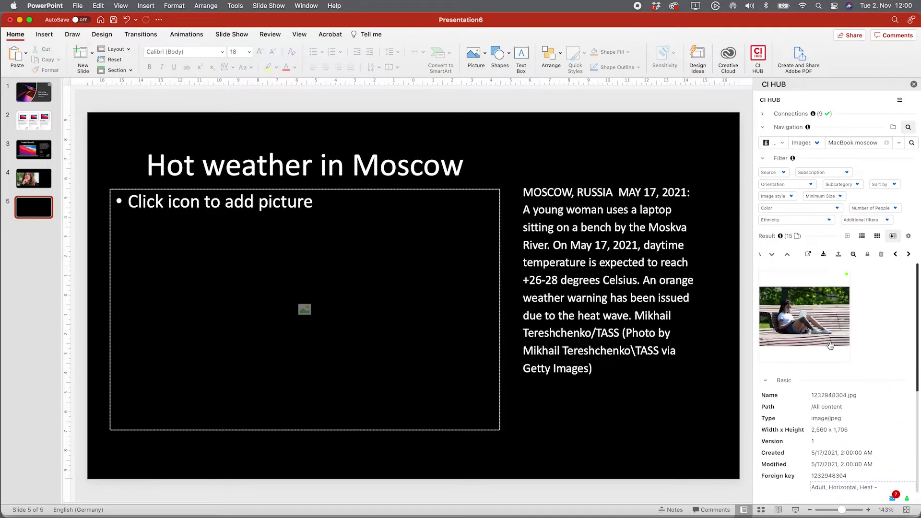
{"action": "scroll", "coordinate": [830, 345], "scroll_direction": "down", "scroll_amount": 1}
{"action": "left_click", "coordinate": [795, 304]}
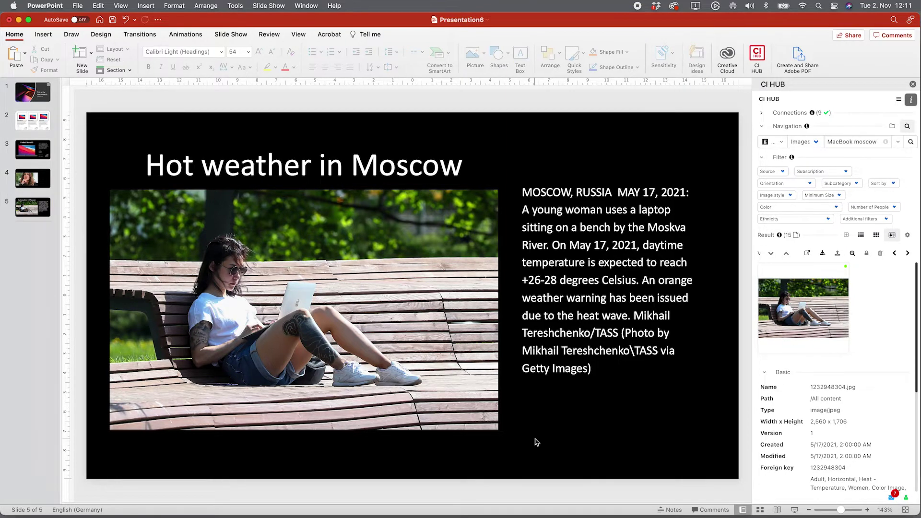
- On slide 2, switch CI HUB to Dropbox > Product Images, reload it and show 03_15Zoll.jpg's metadata
{"action": "left_click", "coordinate": [41, 123]}
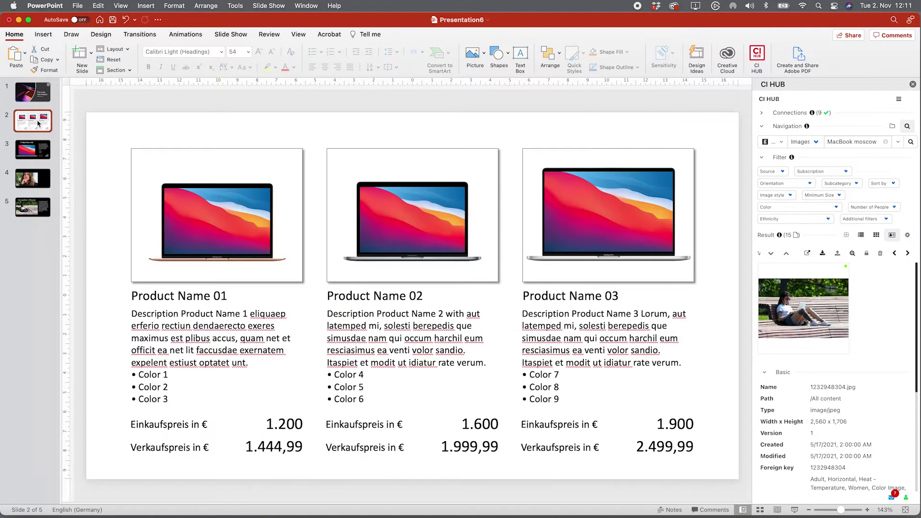
{"action": "left_click", "coordinate": [653, 445]}
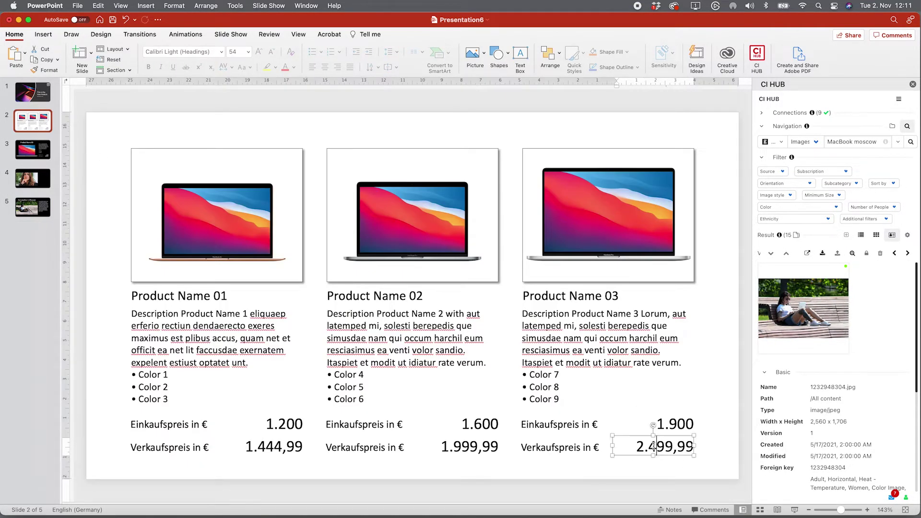
{"action": "left_click", "coordinate": [713, 451]}
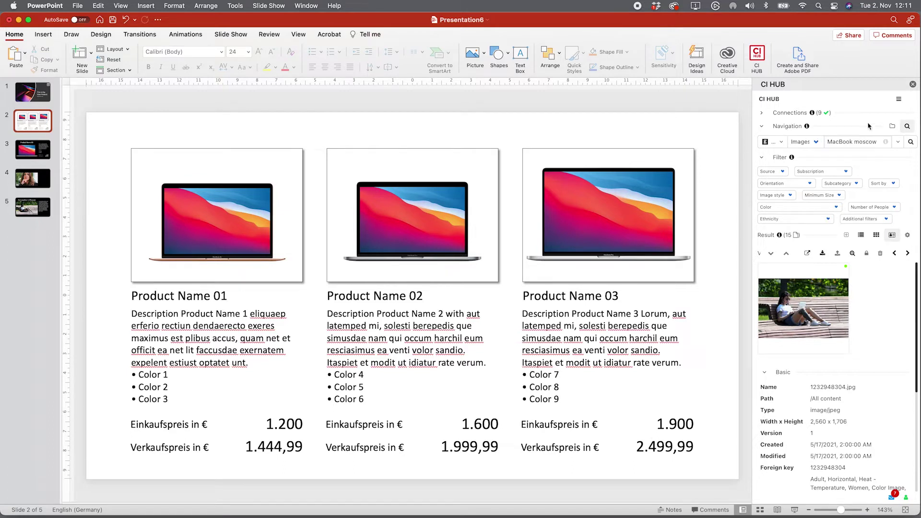
{"action": "left_click", "coordinate": [892, 126]}
{"action": "left_click", "coordinate": [773, 139]}
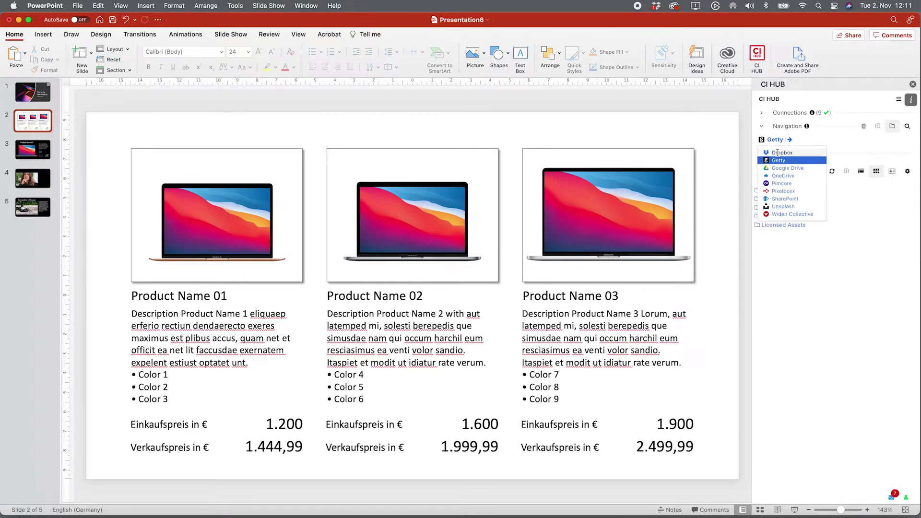
{"action": "left_click", "coordinate": [778, 153]}
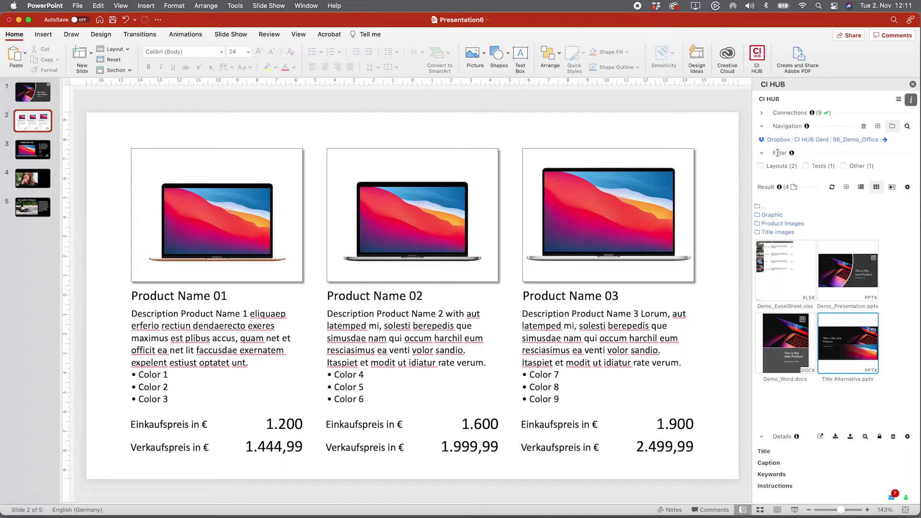
{"action": "left_click", "coordinate": [782, 224]}
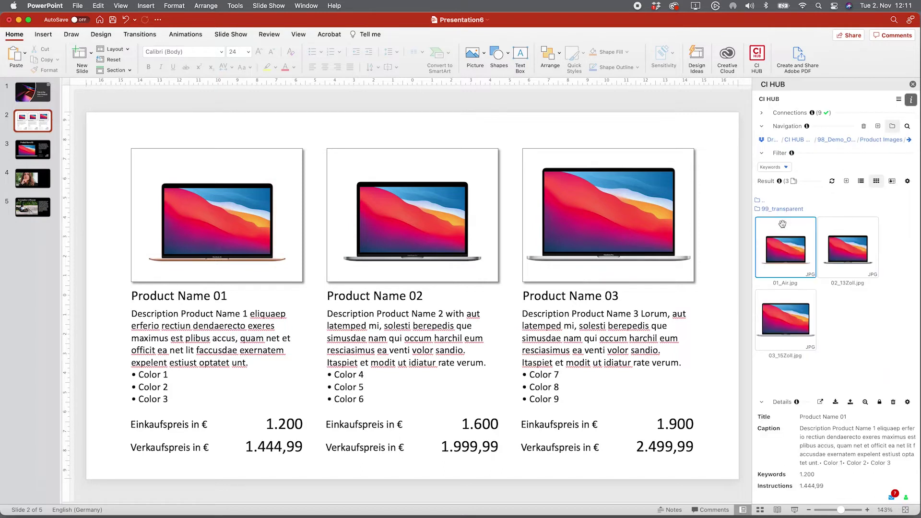
{"action": "left_click", "coordinate": [832, 183]}
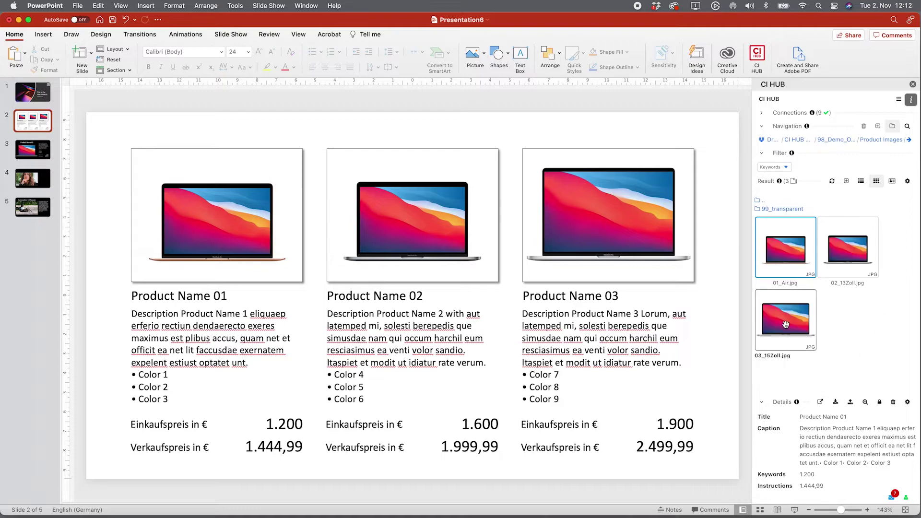
{"action": "left_click", "coordinate": [790, 337]}
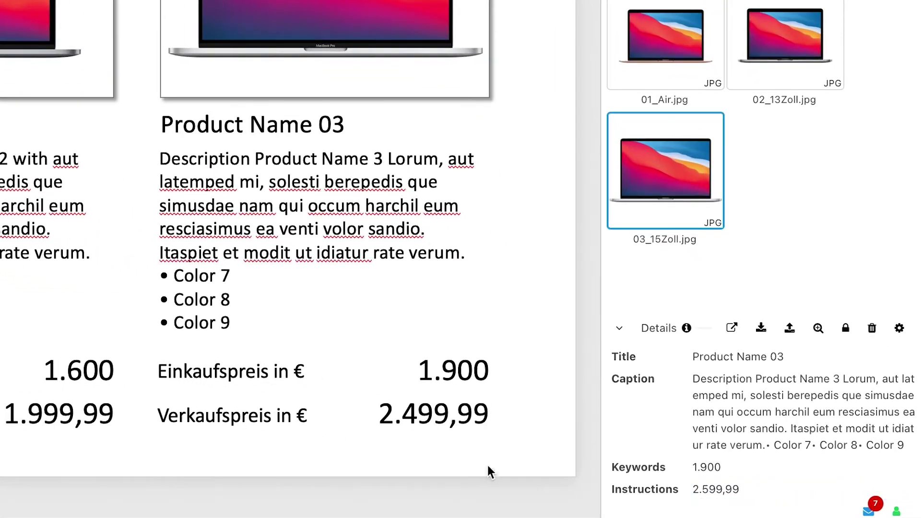
- Replace Product Name 03's 2.499,99 Verkaufspreis with the Instructions value 2.599,99
{"action": "left_click", "coordinate": [451, 417]}
{"action": "double_click", "coordinate": [450, 417]}
{"action": "key", "text": "BackSpace"}
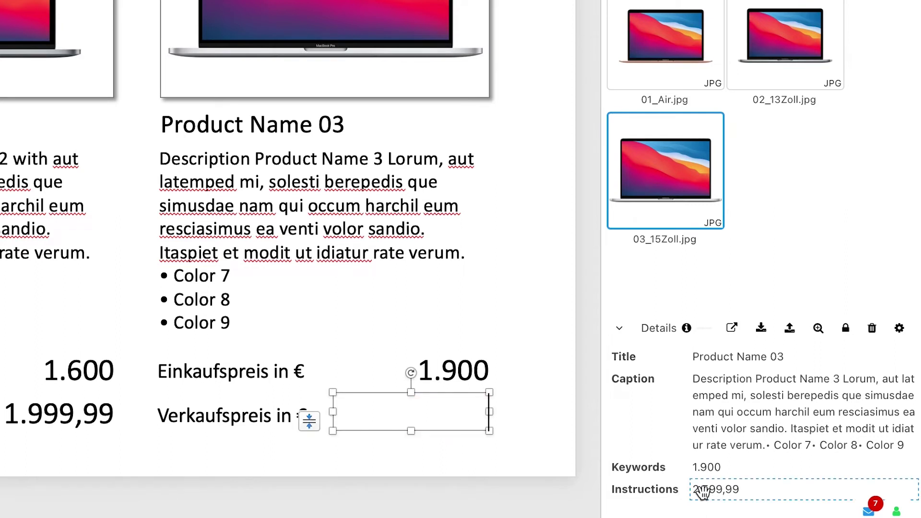
{"action": "left_click", "coordinate": [700, 489]}
{"action": "left_click", "coordinate": [586, 445]}
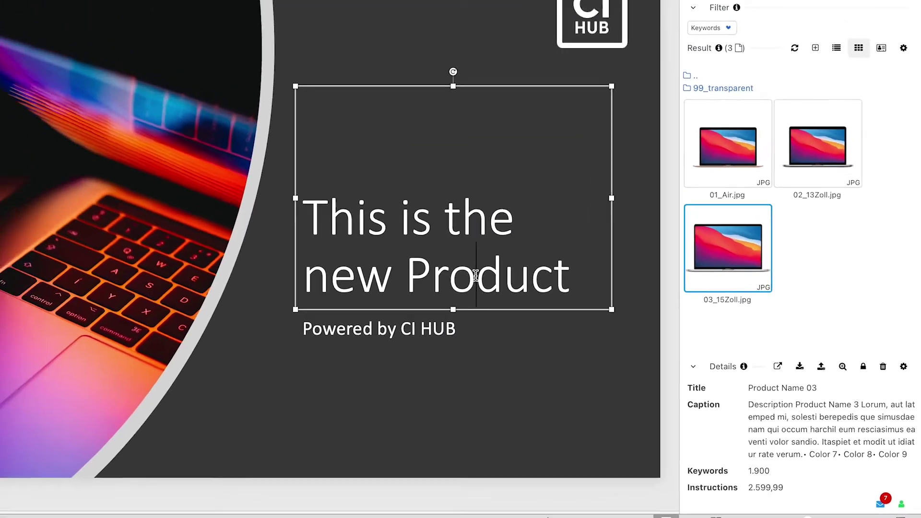
- Change 'Product' to 'Computer' in slide 1's headline, widen the box and break the line before 'new'
{"action": "double_click", "coordinate": [609, 339]}
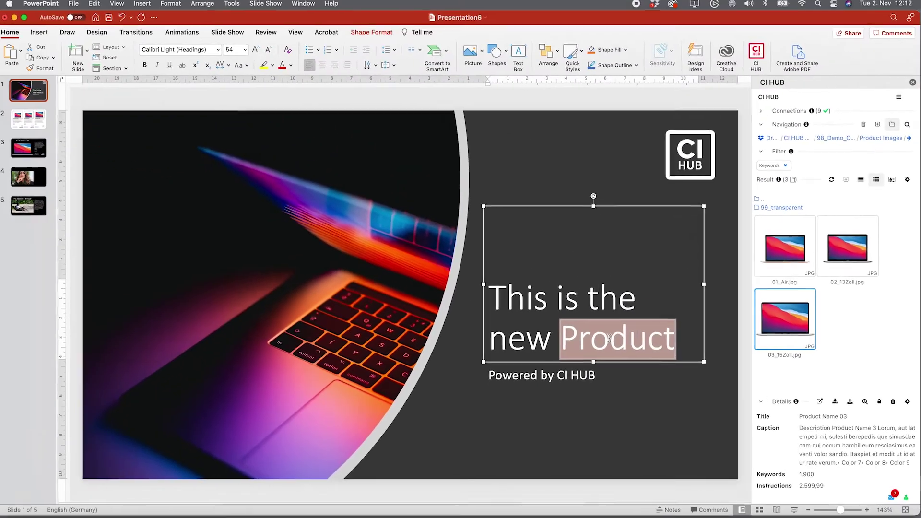
{"action": "type", "text": "Compute"}
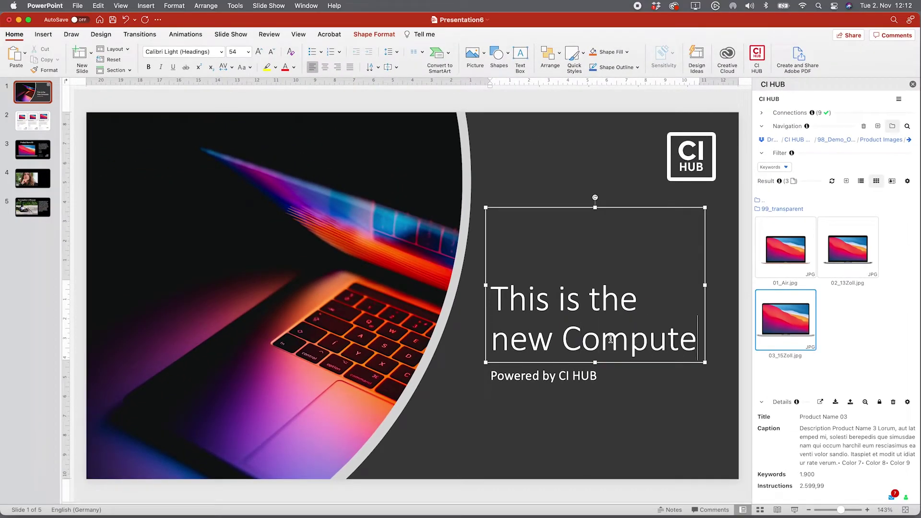
{"action": "type", "text": "r"}
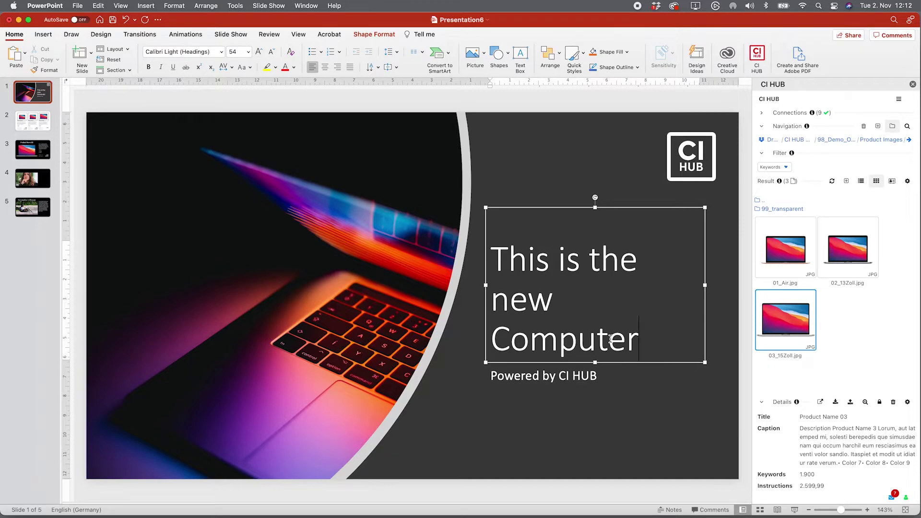
{"action": "left_click_drag", "start_coordinate": [704, 285], "coordinate": [716, 285]}
{"action": "left_click", "coordinate": [649, 322]}
{"action": "key", "text": "Return"}
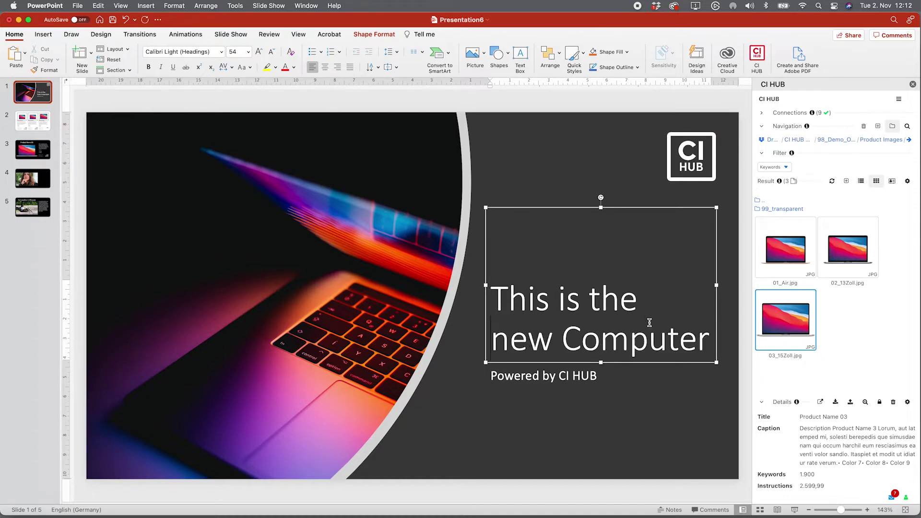
{"action": "left_click", "coordinate": [671, 488]}
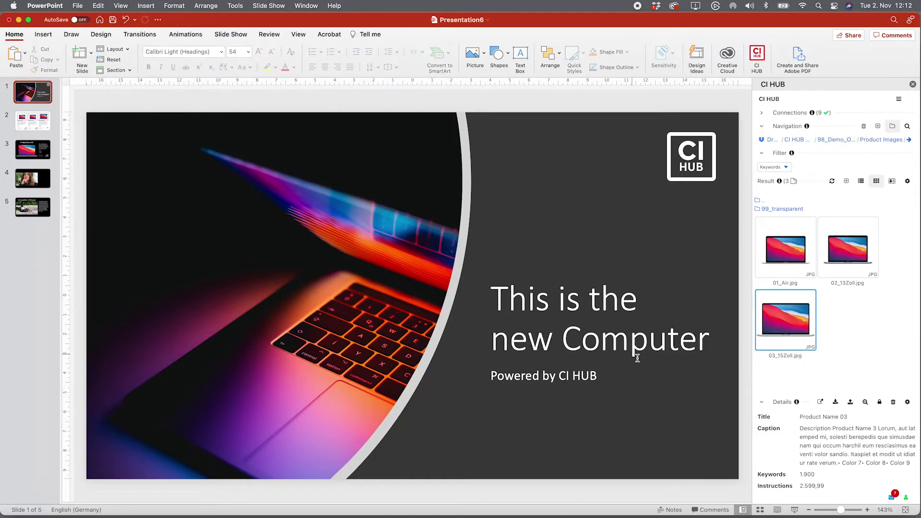
{"action": "left_click", "coordinate": [757, 201]}
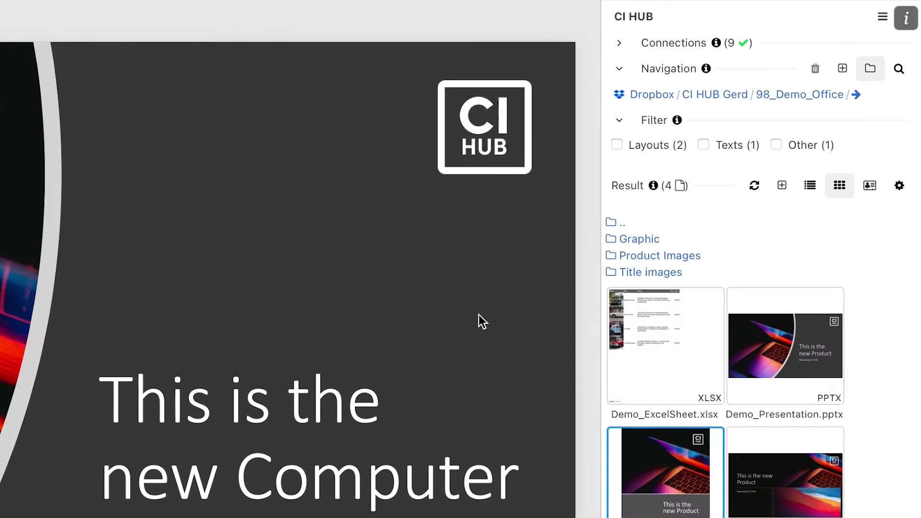
- Upload the open Presentation6.pptx to Dropbox 98_Demo_Office as 'This is the new Computer' and view its details
{"action": "left_click", "coordinate": [781, 187]}
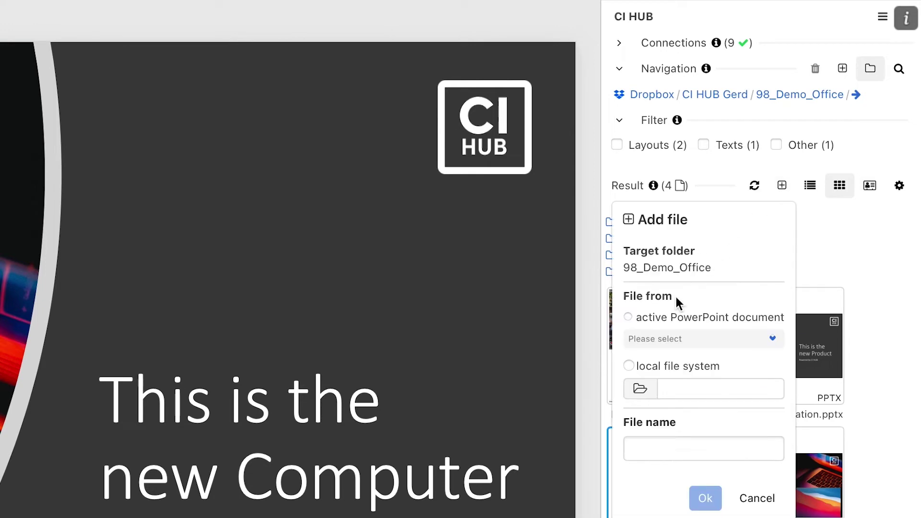
{"action": "left_click", "coordinate": [662, 323]}
{"action": "left_click", "coordinate": [662, 339]}
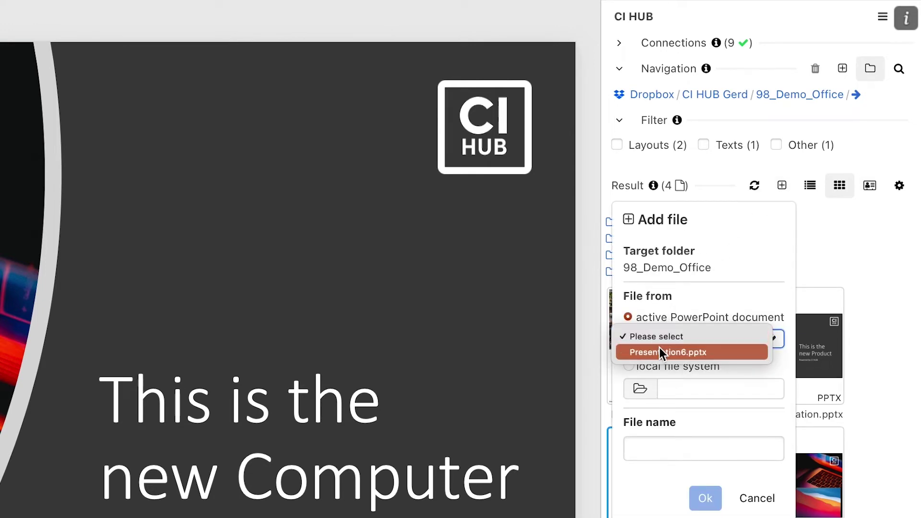
{"action": "left_click", "coordinate": [659, 347]}
{"action": "left_click", "coordinate": [720, 450]}
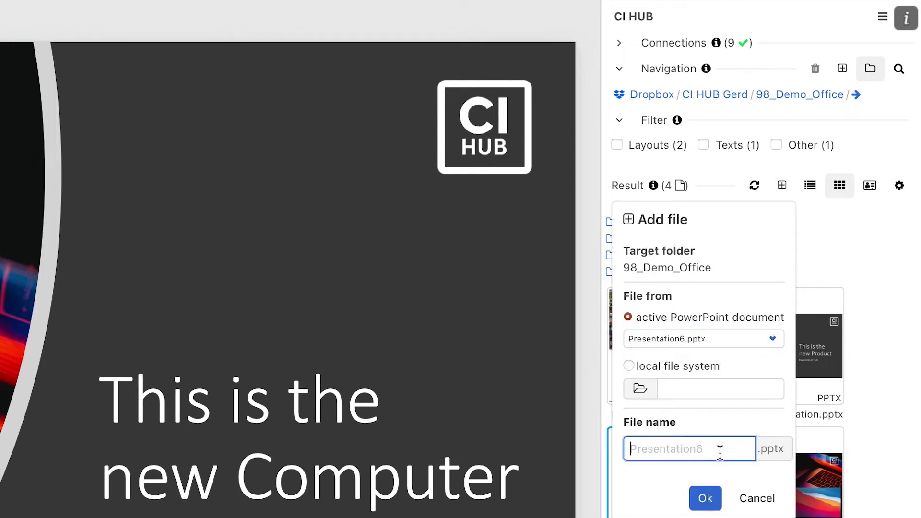
{"action": "type", "text": "This is the new"}
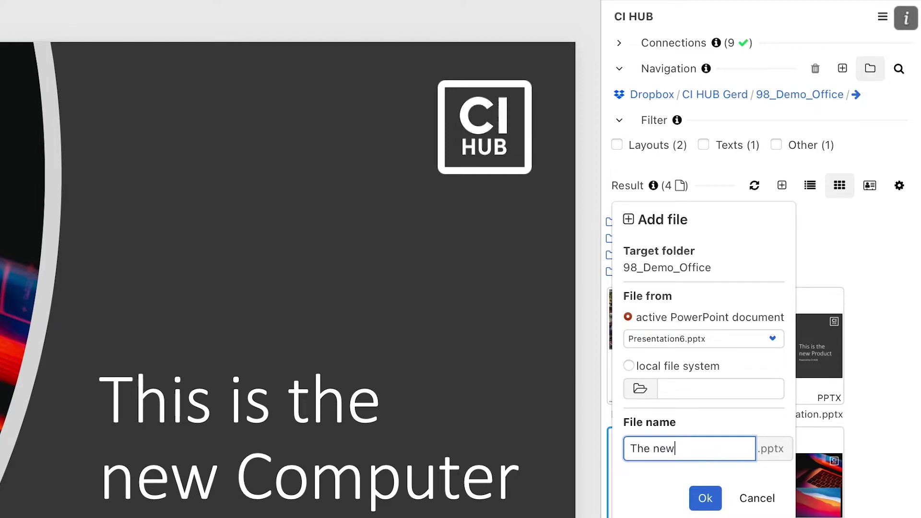
{"action": "type", "text": " Computer"}
{"action": "left_click", "coordinate": [704, 497]}
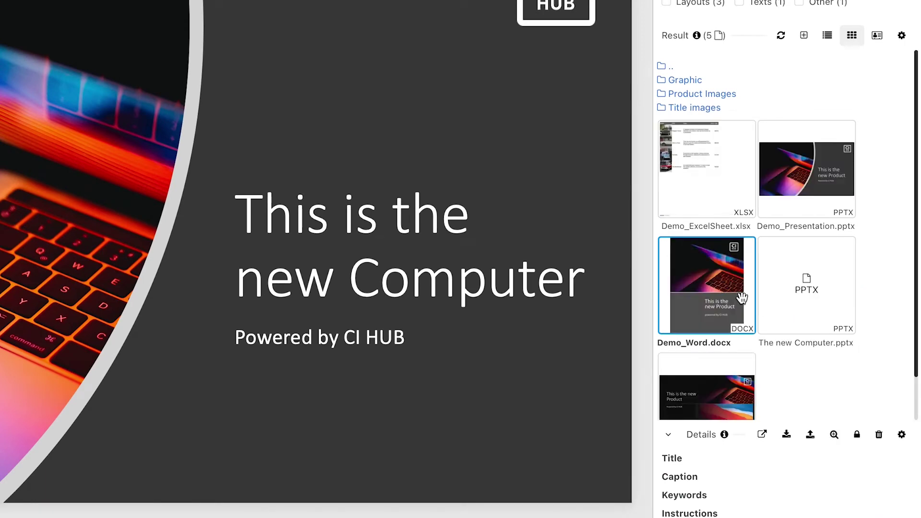
{"action": "left_click", "coordinate": [667, 435]}
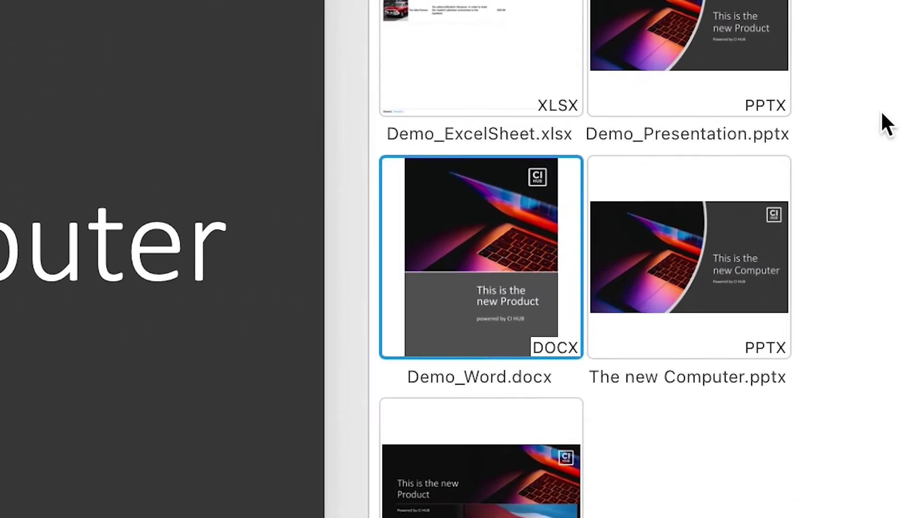
{"action": "left_click", "coordinate": [723, 273]}
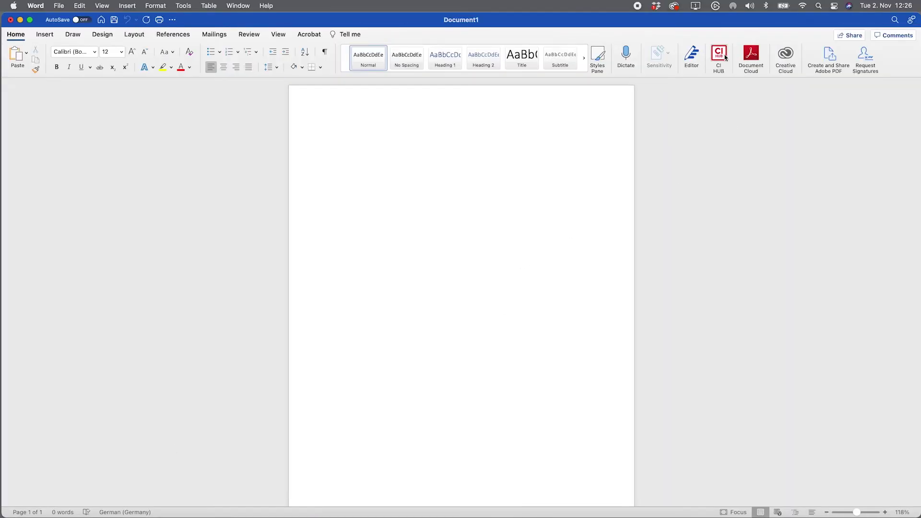
- From the widened CI HUB pane, open Demo_Word.docx from CI HUB Gerd > 98_Demo_Office in Word
{"action": "left_click", "coordinate": [719, 55]}
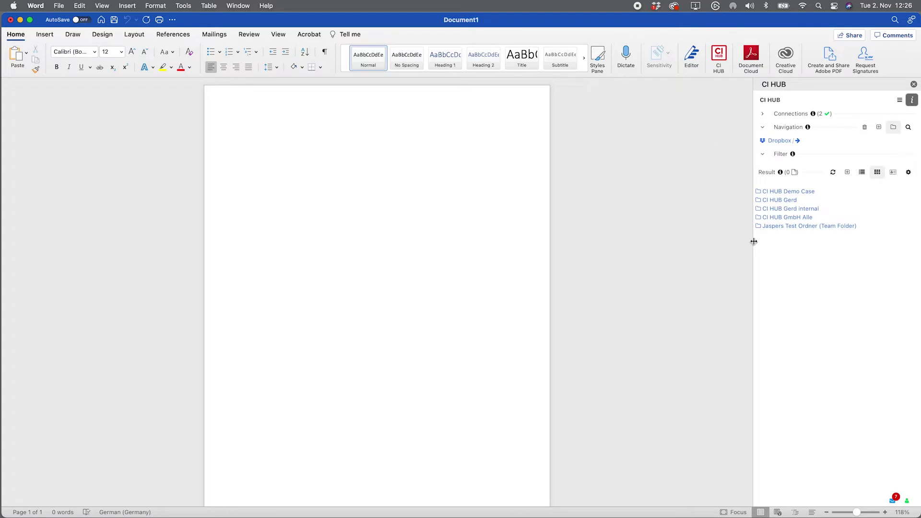
{"action": "left_click_drag", "start_coordinate": [753, 241], "coordinate": [706, 237]}
{"action": "left_click", "coordinate": [738, 203]}
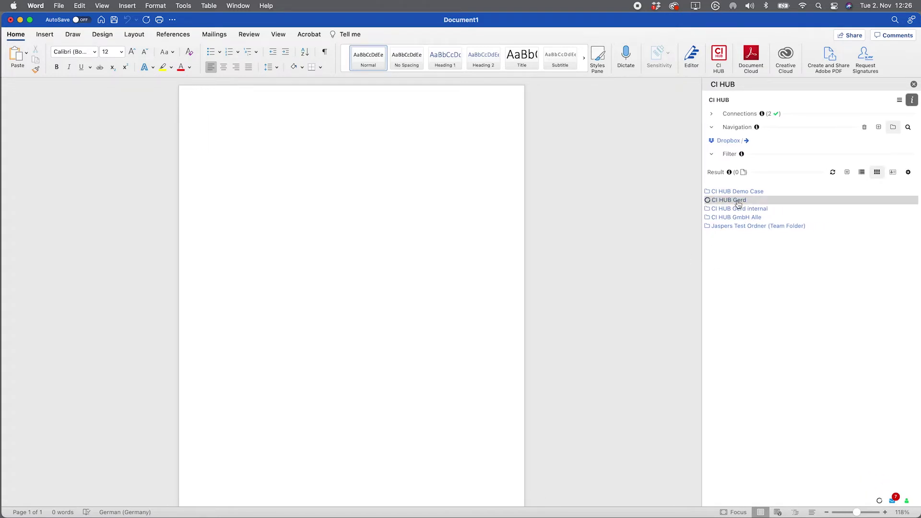
{"action": "left_click", "coordinate": [749, 261]}
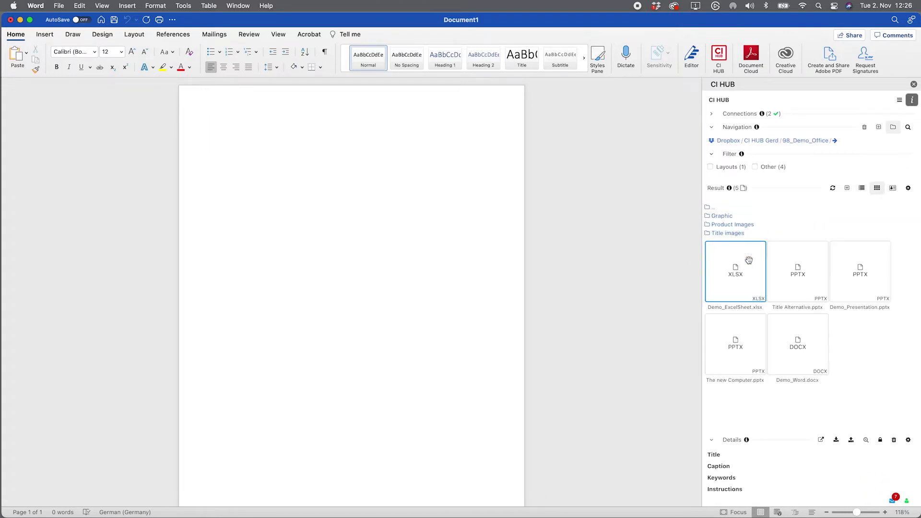
{"action": "right_click", "coordinate": [797, 314]}
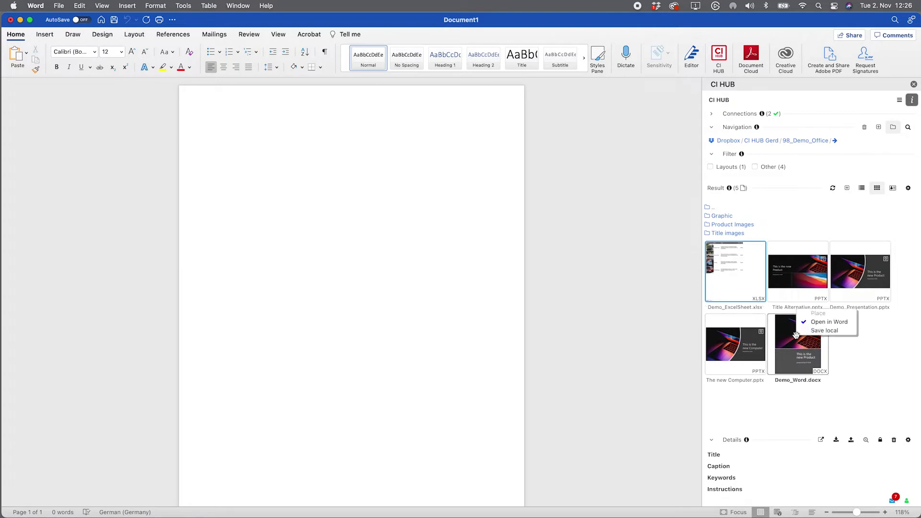
{"action": "left_click", "coordinate": [831, 322]}
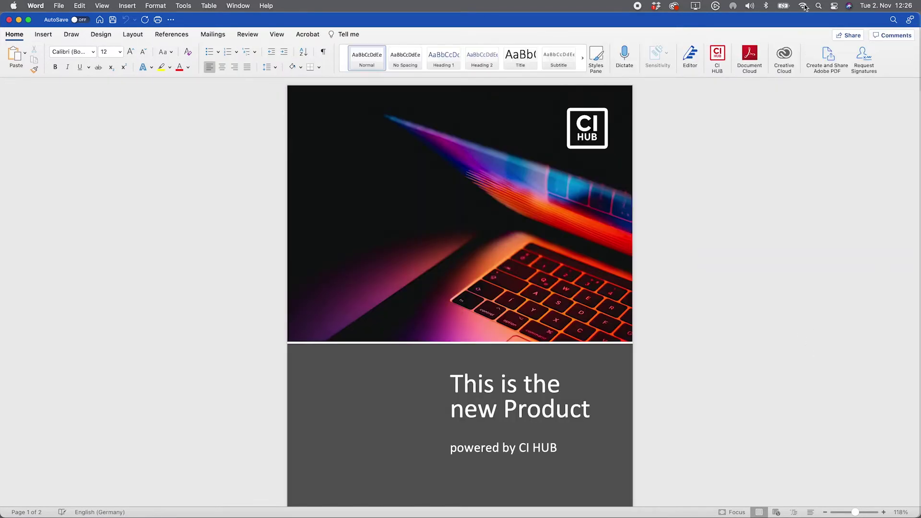
- Show the CI HUB Gerd > 98_Demo_Office > Product Images laptop JPGs beside page 2, widening the pane
{"action": "left_click", "coordinate": [717, 55]}
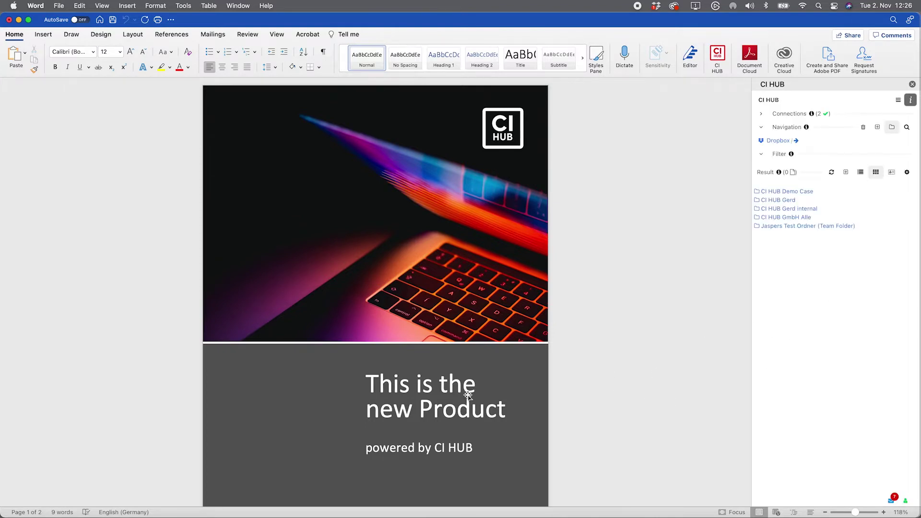
{"action": "scroll", "coordinate": [468, 395], "scroll_direction": "down", "scroll_amount": 15}
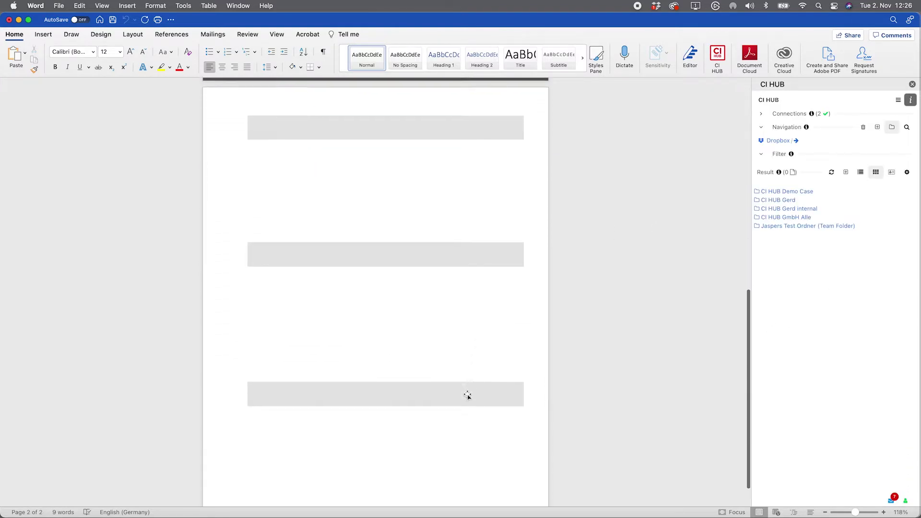
{"action": "scroll", "coordinate": [467, 394], "scroll_direction": "down", "scroll_amount": 1}
{"action": "left_click", "coordinate": [790, 201]}
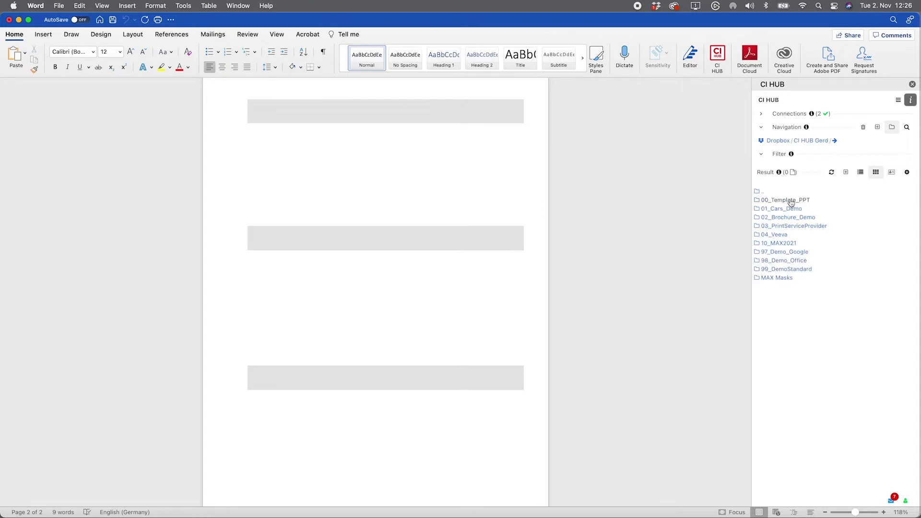
{"action": "left_click", "coordinate": [788, 260]}
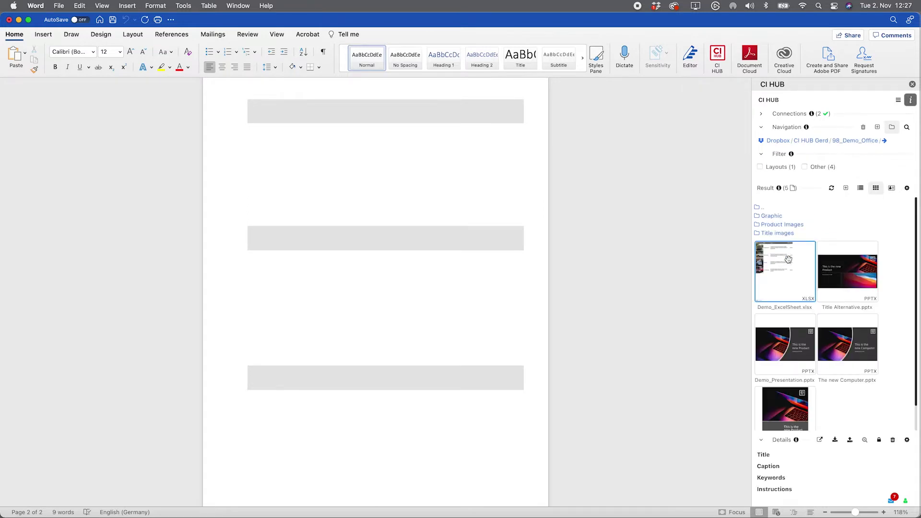
{"action": "left_click", "coordinate": [784, 226]}
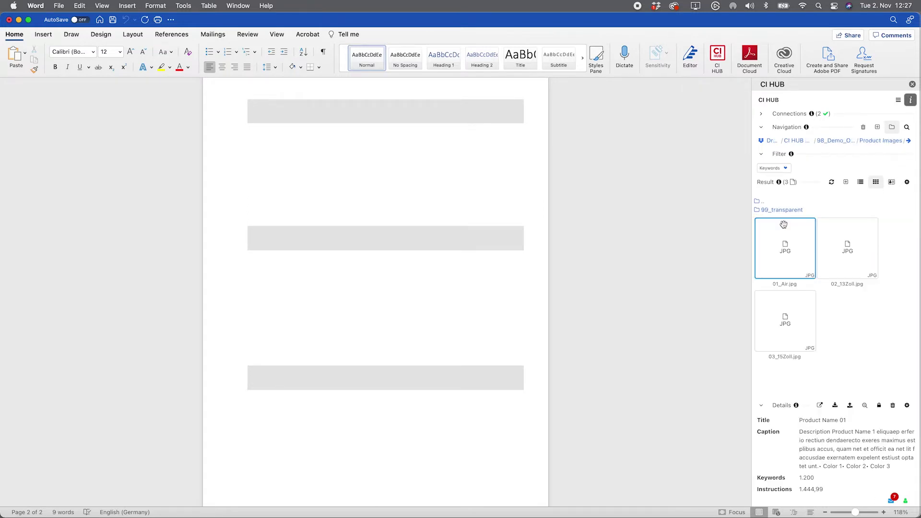
{"action": "left_click_drag", "start_coordinate": [751, 214], "coordinate": [688, 211]}
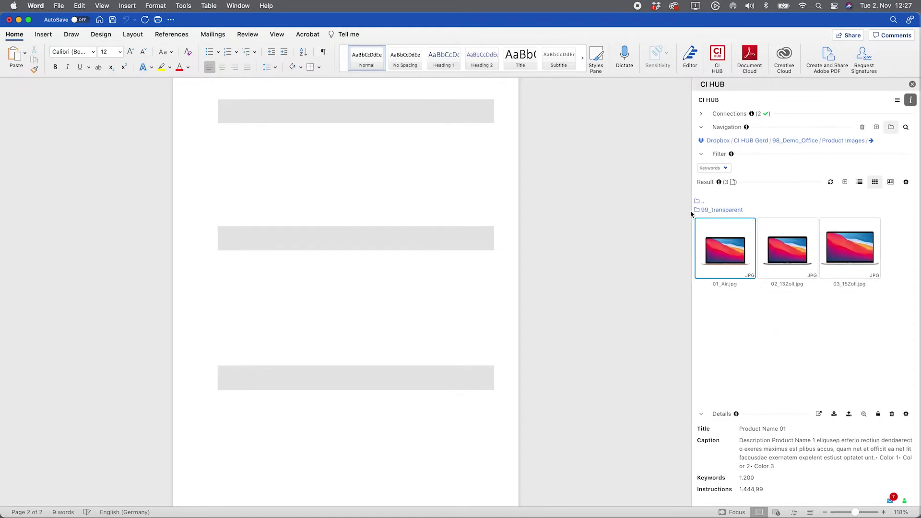
- Insert the titles Product Name 01, 02 and 03 into the three product name boxes
{"action": "left_click", "coordinate": [454, 115]}
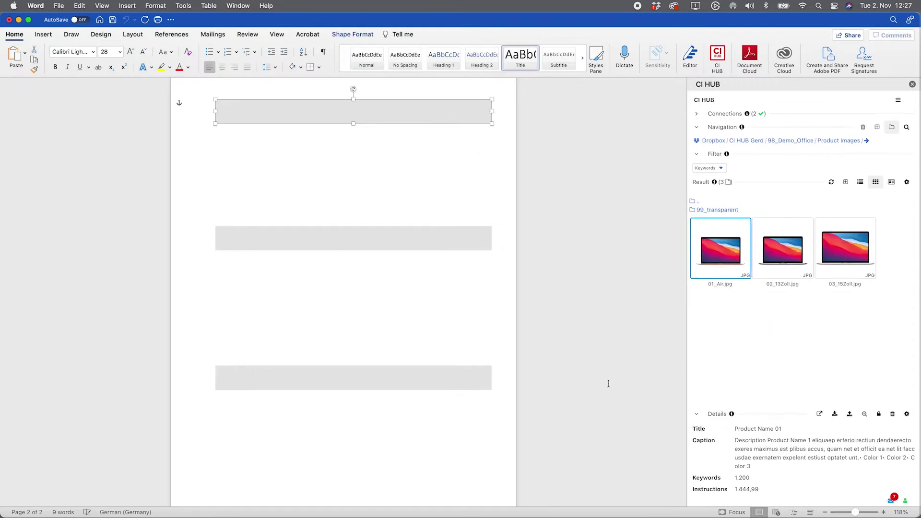
{"action": "left_click", "coordinate": [748, 428]}
{"action": "left_click", "coordinate": [481, 244]}
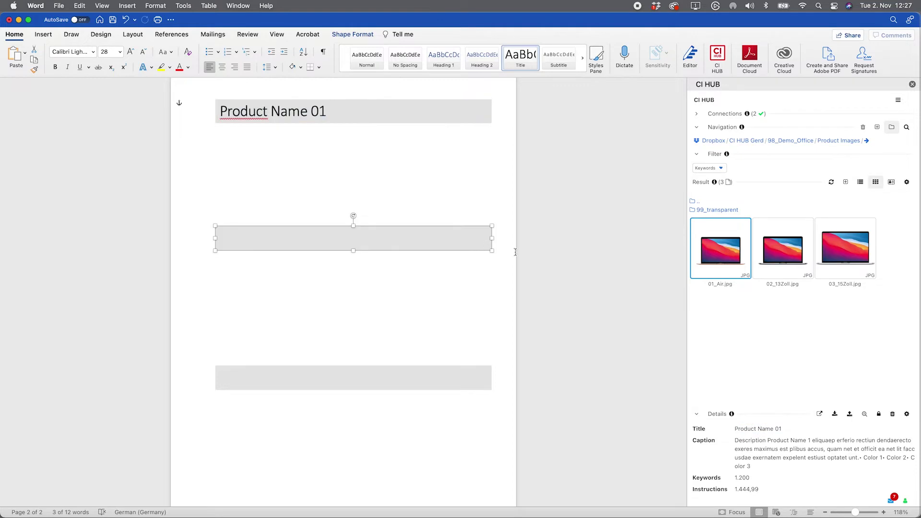
{"action": "left_click", "coordinate": [782, 250]}
{"action": "left_click", "coordinate": [758, 428]}
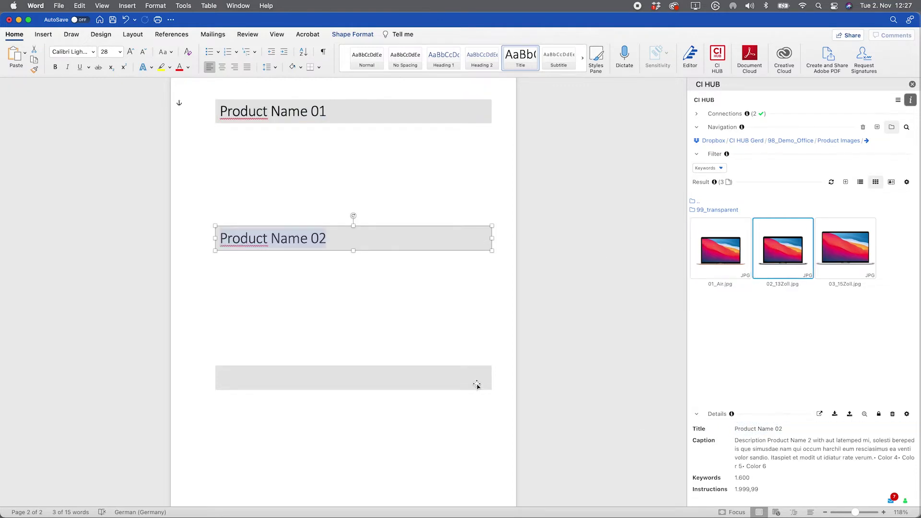
{"action": "left_click", "coordinate": [477, 382]}
{"action": "left_click", "coordinate": [845, 250]}
{"action": "left_click", "coordinate": [750, 429]}
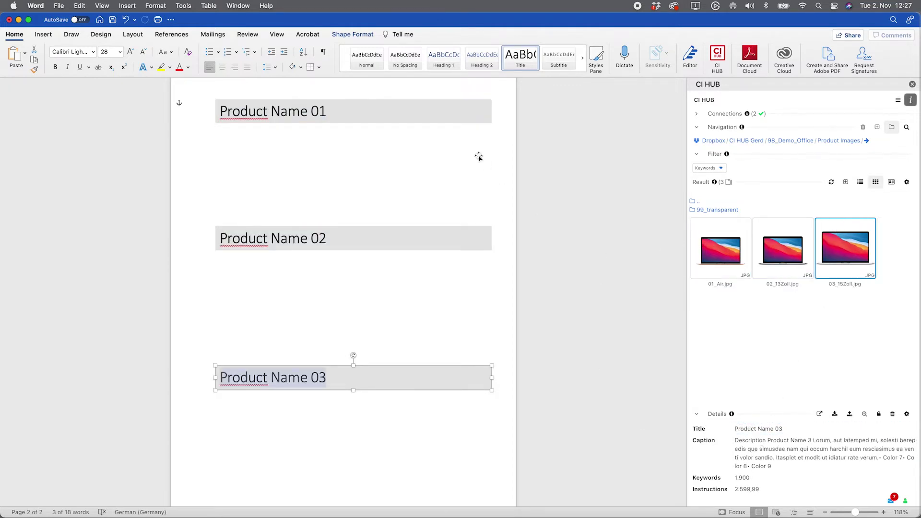
- Fill the first two product frames with their bulleted descriptions and prices 1.444,99 and 1.999,99
{"action": "left_click", "coordinate": [460, 151]}
{"action": "left_click", "coordinate": [741, 437]}
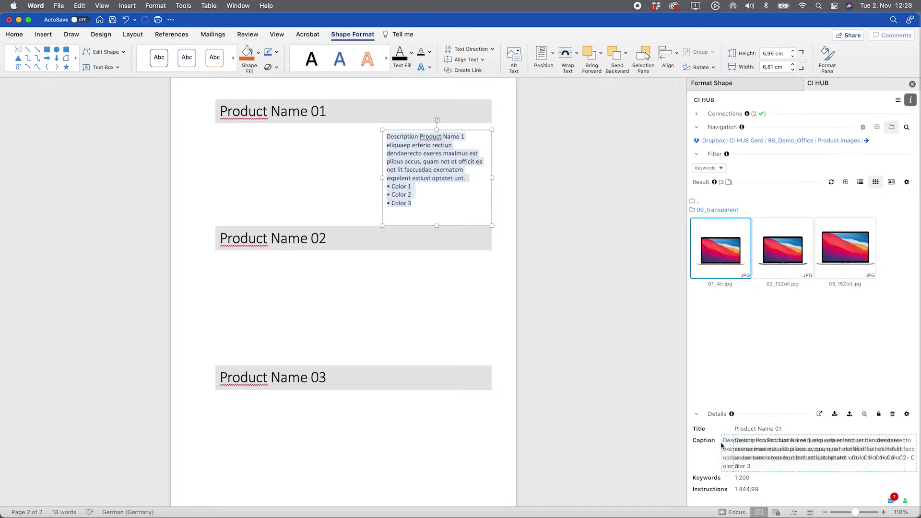
{"action": "left_click", "coordinate": [741, 489]}
{"action": "left_click", "coordinate": [433, 277]}
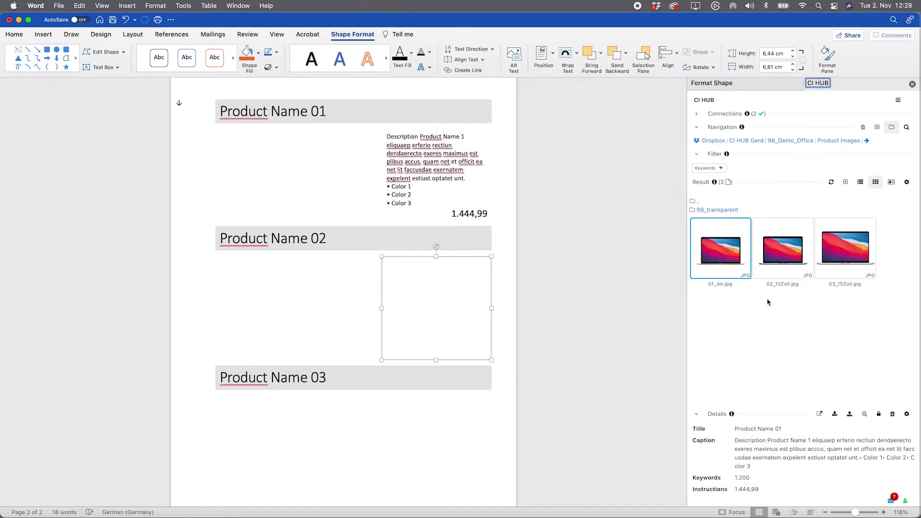
{"action": "left_click", "coordinate": [780, 268]}
{"action": "left_click", "coordinate": [758, 444]}
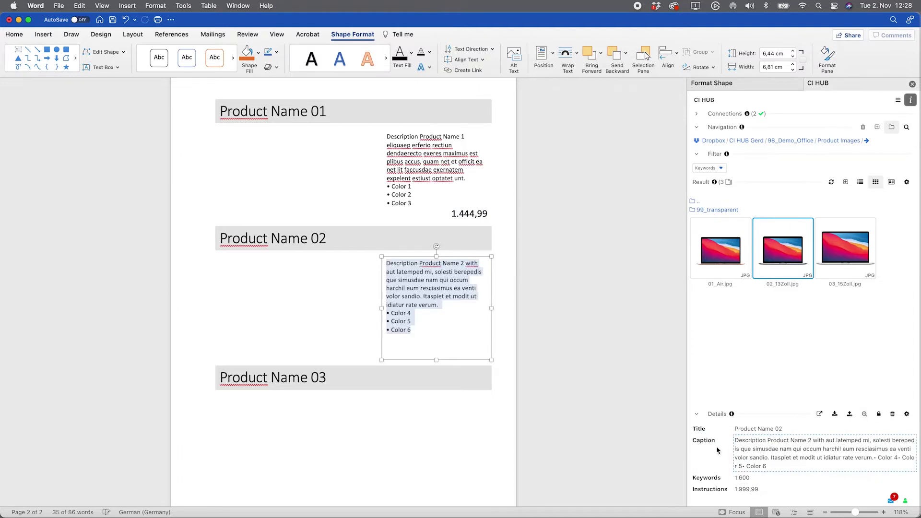
{"action": "left_click", "coordinate": [455, 332]}
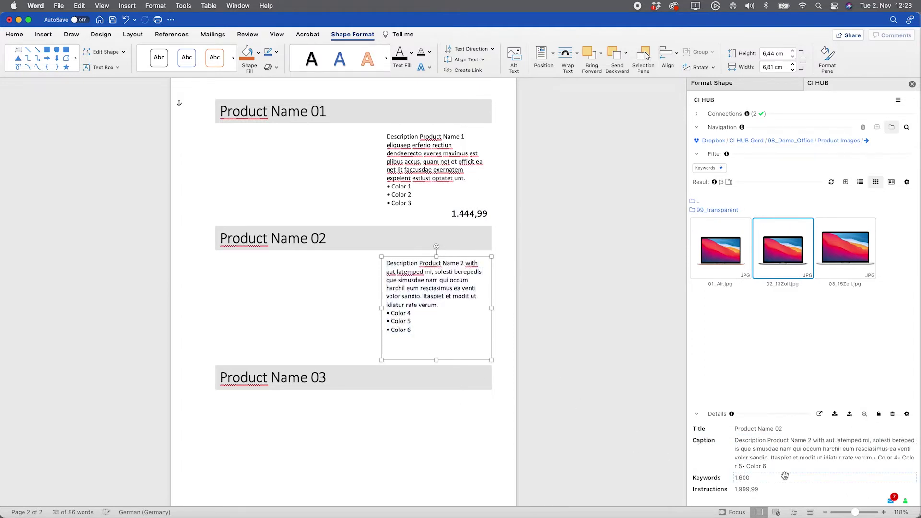
{"action": "left_click", "coordinate": [746, 489]}
- Add the third product's description and 2.599,99 price, then show the 99_transparent PNG laptop images
{"action": "left_click", "coordinate": [438, 421]}
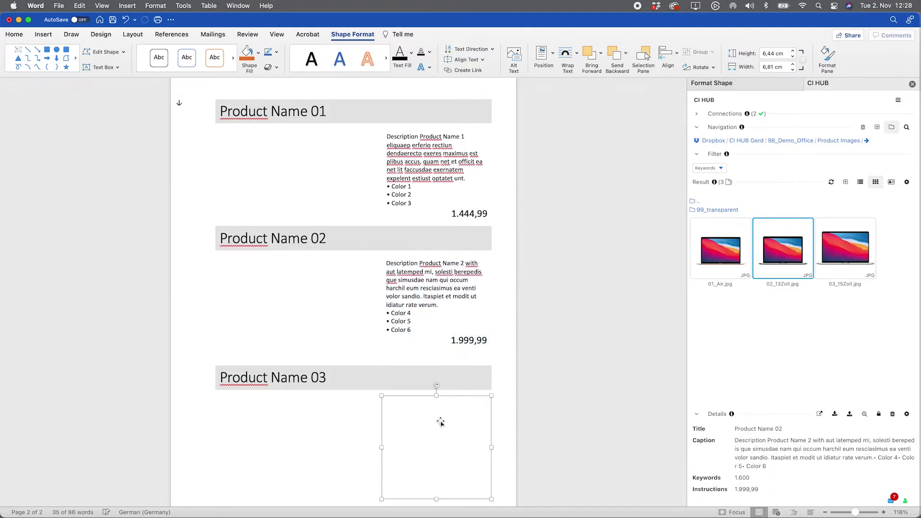
{"action": "left_click", "coordinate": [857, 246]}
{"action": "left_click", "coordinate": [752, 444]}
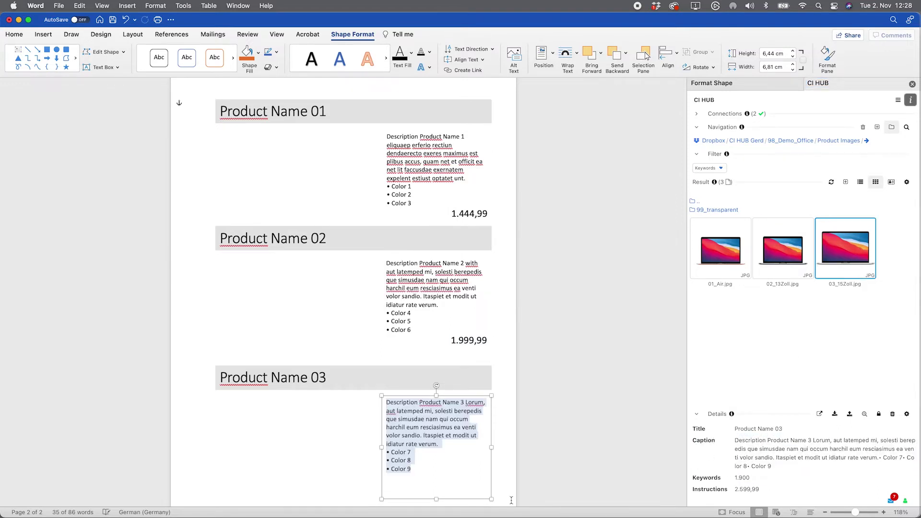
{"action": "left_click", "coordinate": [740, 489]}
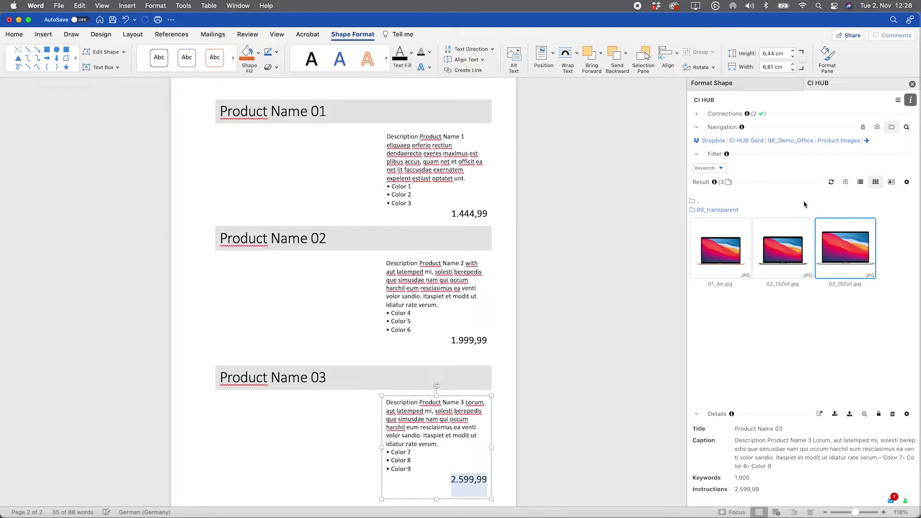
{"action": "left_click", "coordinate": [720, 210]}
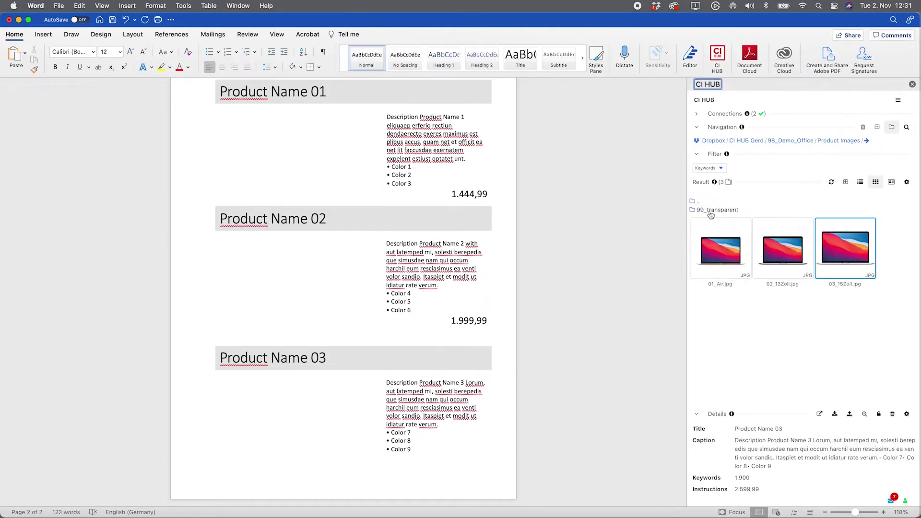
{"action": "left_click", "coordinate": [711, 211]}
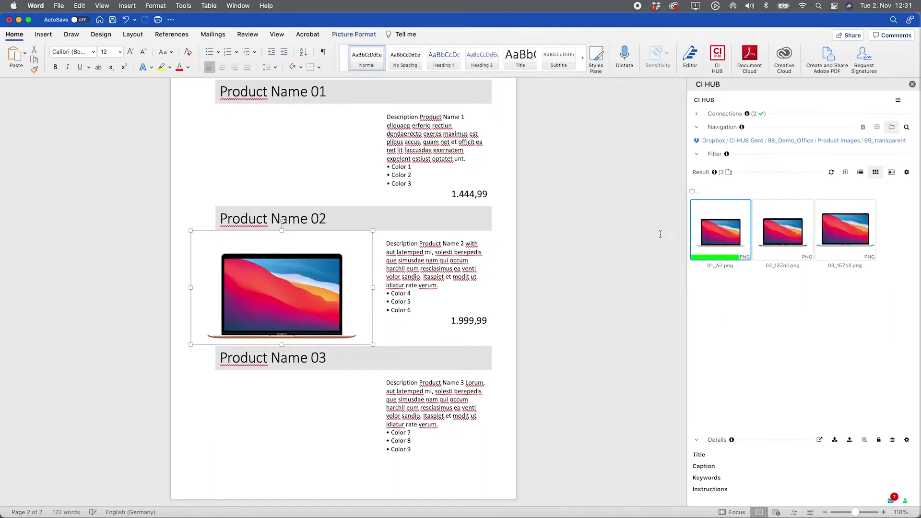
- Set the first laptop picture to Square text wrapping and move it beside Product Name 01
{"action": "left_click", "coordinate": [132, 34]}
{"action": "left_click", "coordinate": [376, 56]}
{"action": "left_click", "coordinate": [384, 85]}
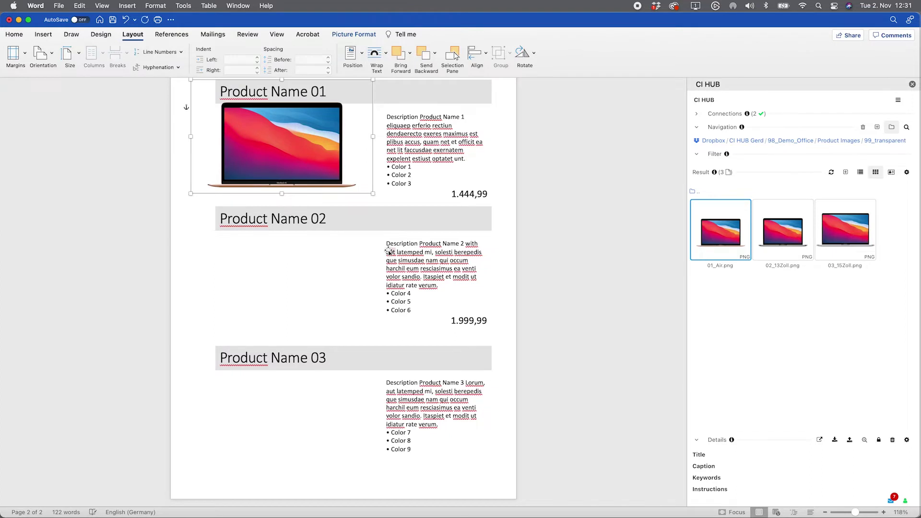
{"action": "left_click_drag", "start_coordinate": [289, 139], "coordinate": [292, 145]}
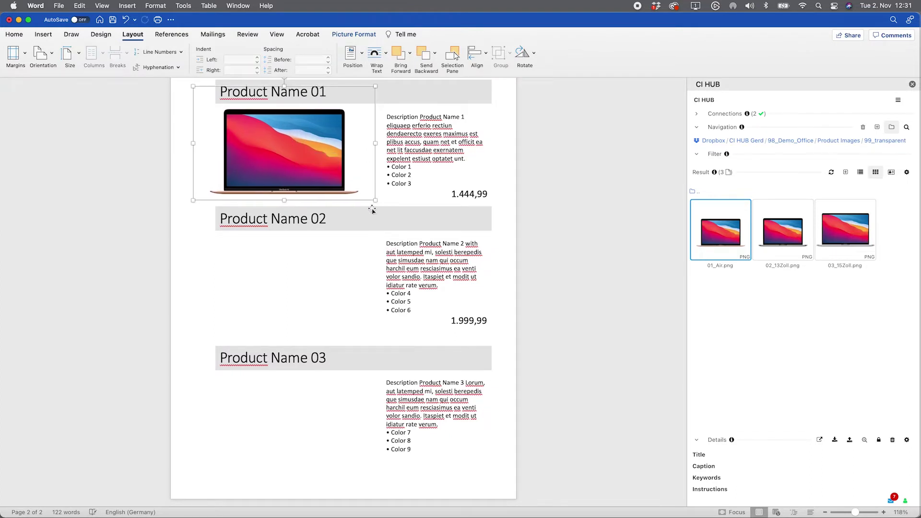
- Insert 02_13Zoll.png, make it float, and place it enlarged under Product Name 02
{"action": "double_click", "coordinate": [782, 234]}
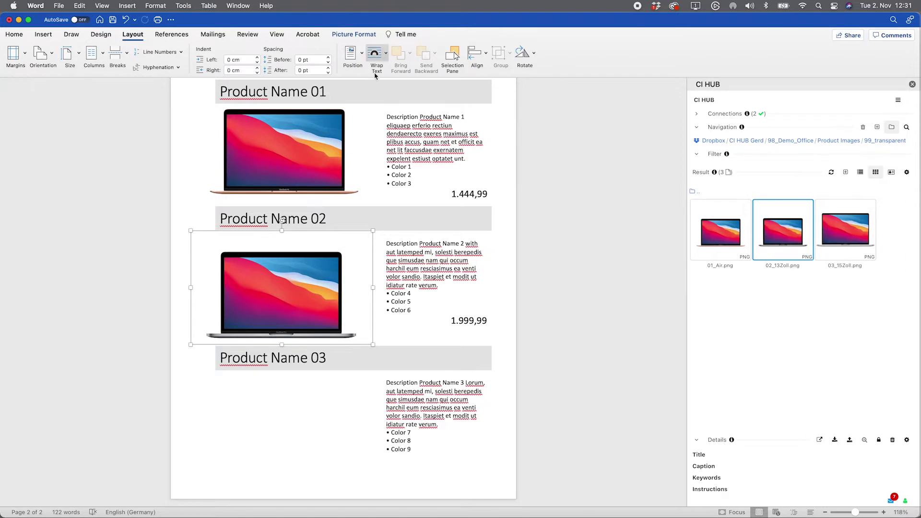
{"action": "left_click", "coordinate": [377, 53]}
{"action": "left_click", "coordinate": [388, 84]}
{"action": "left_click_drag", "start_coordinate": [292, 298], "coordinate": [308, 285]}
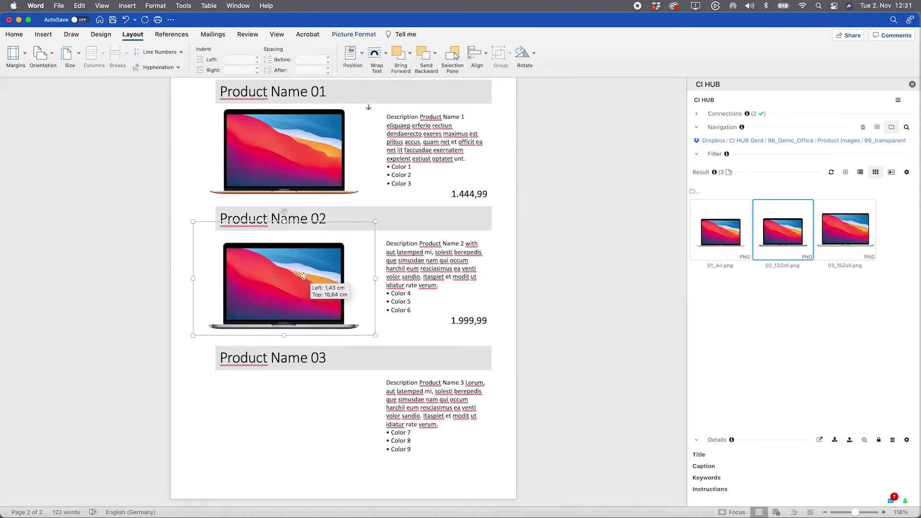
{"action": "left_click_drag", "start_coordinate": [374, 218], "coordinate": [393, 210]}
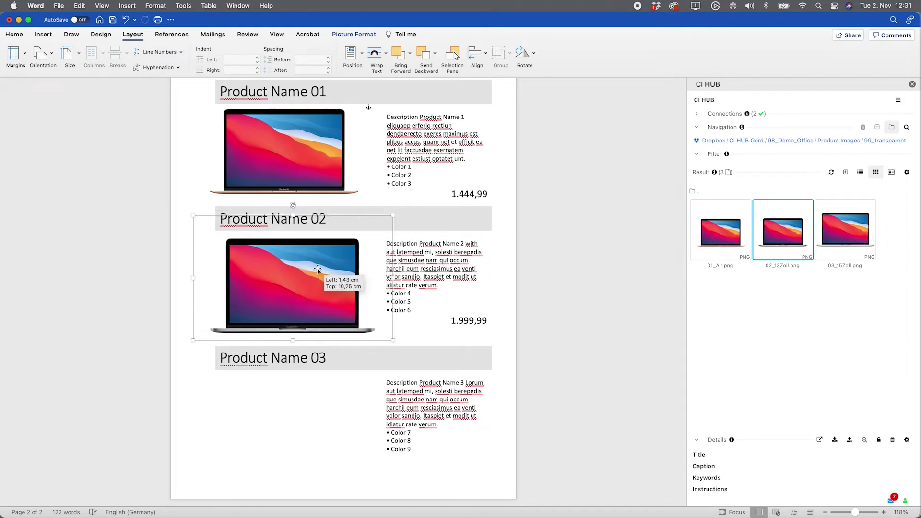
{"action": "left_click", "coordinate": [561, 309]}
- Insert 03_15Zoll.png under Product Name 03 with floating wrap and nudge it into place
{"action": "left_click_drag", "start_coordinate": [845, 229], "coordinate": [286, 446]}
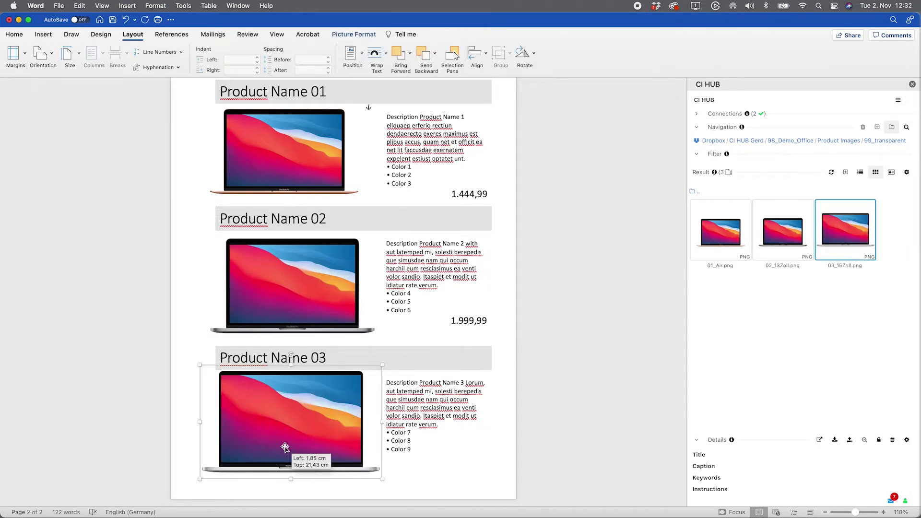
{"action": "left_click", "coordinate": [379, 56]}
{"action": "left_click", "coordinate": [392, 84]}
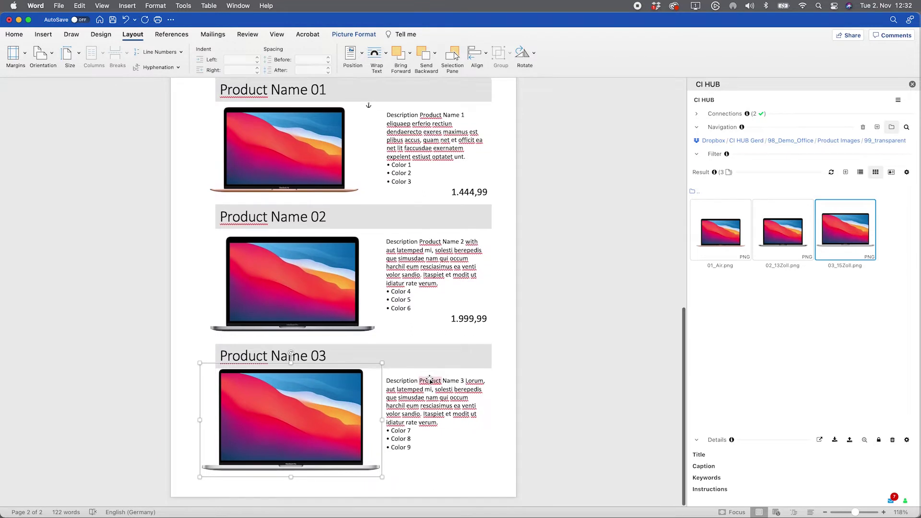
{"action": "mouse_move", "coordinate": [326, 417]}
{"action": "left_mouse_down"}
{"action": "mouse_move", "coordinate": [336, 421]}
{"action": "mouse_move", "coordinate": [329, 421]}
{"action": "left_mouse_up"}
- Fine-tune the position and size of all three laptop pictures so they align with their descriptions
{"action": "left_click", "coordinate": [328, 267]}
{"action": "left_click_drag", "start_coordinate": [328, 267], "coordinate": [326, 261]}
{"action": "left_click_drag", "start_coordinate": [314, 151], "coordinate": [321, 152]}
{"action": "left_click", "coordinate": [387, 207]}
{"action": "left_click_drag", "start_coordinate": [388, 207], "coordinate": [386, 211]}
{"action": "left_click", "coordinate": [346, 121]}
{"action": "left_click_drag", "start_coordinate": [382, 86], "coordinate": [360, 110]}
- Return the CI HUB pane from Product Images to the 98_Demo_Office folder
{"action": "left_click", "coordinate": [695, 191]}
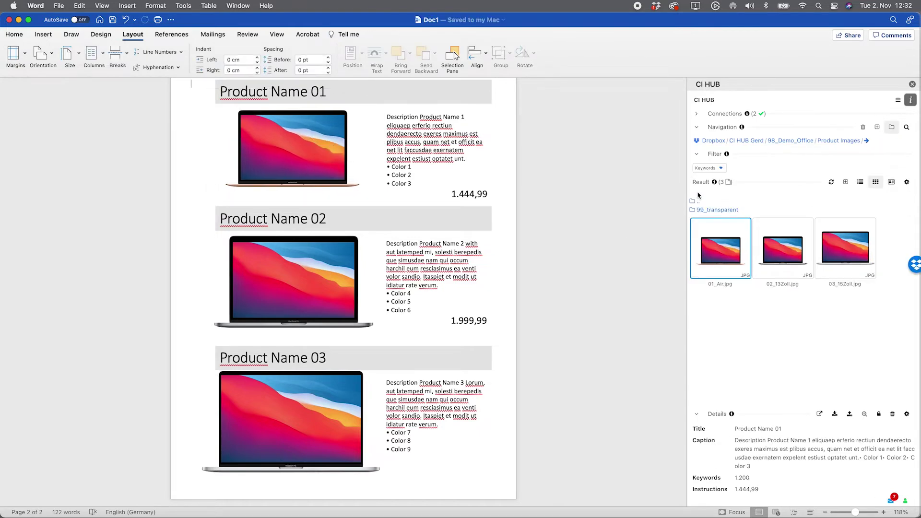
{"action": "left_click", "coordinate": [697, 203]}
{"action": "scroll", "coordinate": [438, 237], "scroll_direction": "up", "scroll_amount": 5}
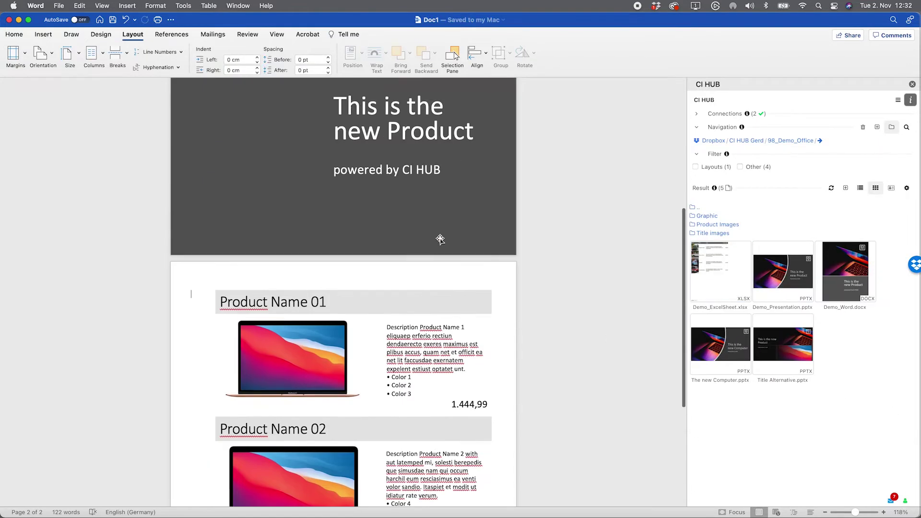
- Change the cover title to 'This is the new Computer', widen its box, and begin Add file
{"action": "left_click", "coordinate": [430, 189]}
{"action": "double_click", "coordinate": [436, 190]}
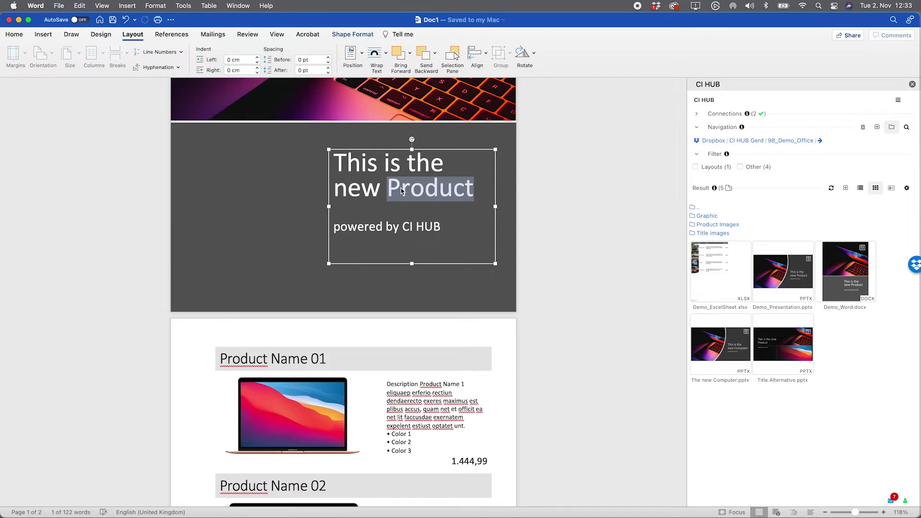
{"action": "type", "text": "Computer"}
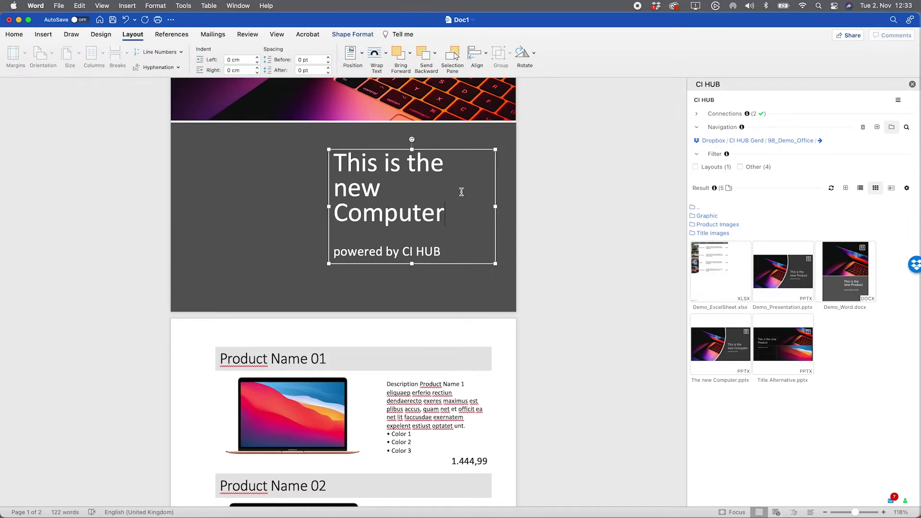
{"action": "left_click_drag", "start_coordinate": [499, 205], "coordinate": [510, 206]}
{"action": "left_click", "coordinate": [596, 253]}
{"action": "scroll", "coordinate": [596, 253], "scroll_direction": "up", "scroll_amount": 5}
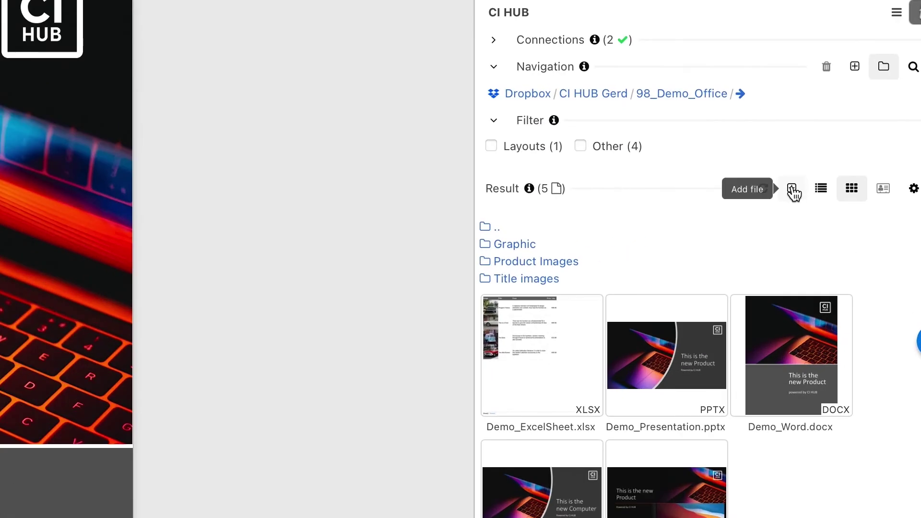
{"action": "left_click", "coordinate": [845, 188]}
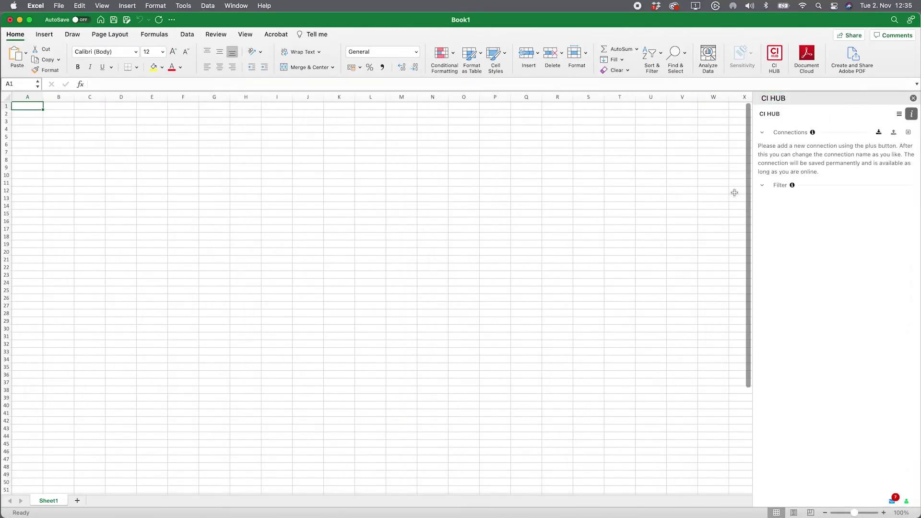
- Load the saved CI HUB connection profile with the stored password and take over all connections
{"action": "left_click", "coordinate": [762, 129]}
{"action": "left_click", "coordinate": [763, 130]}
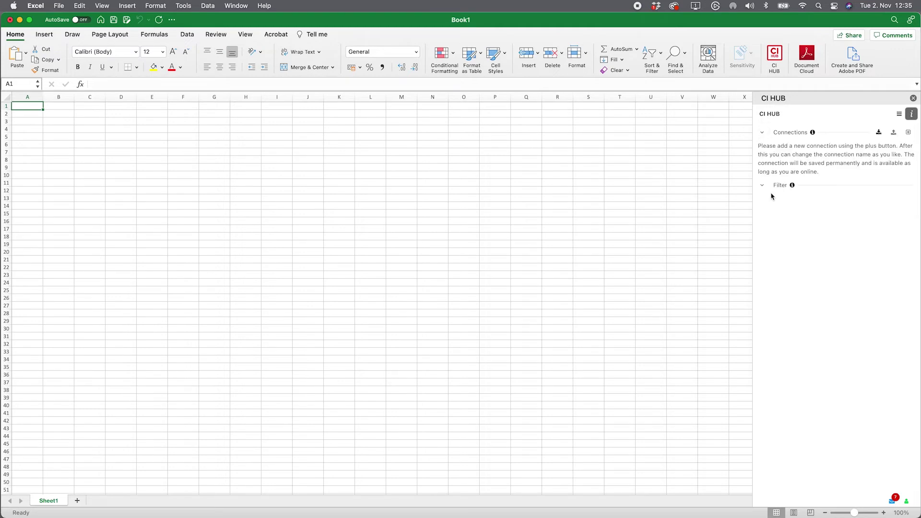
{"action": "left_click", "coordinate": [878, 131]}
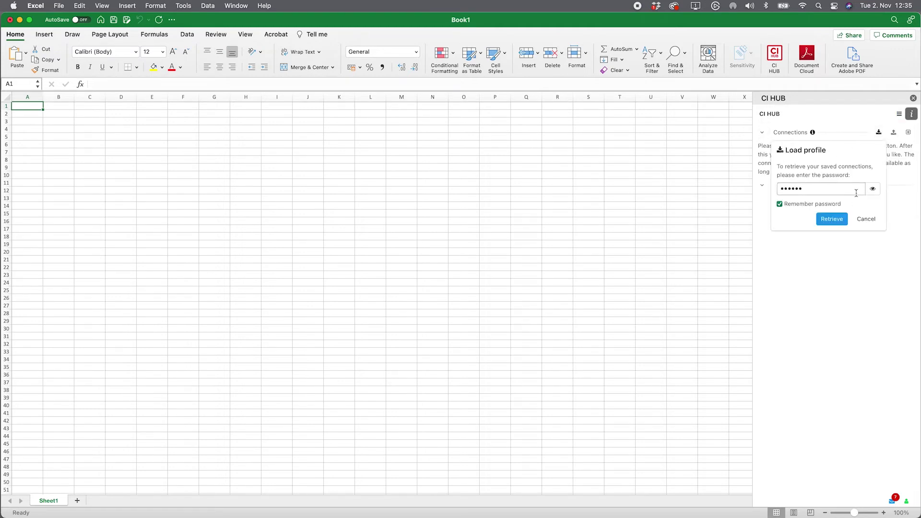
{"action": "left_click", "coordinate": [834, 222]}
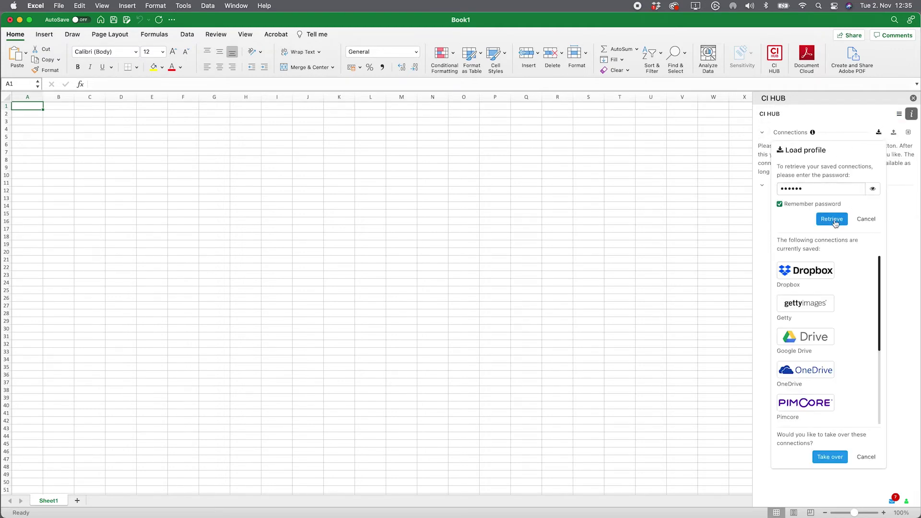
{"action": "scroll", "coordinate": [824, 312], "scroll_direction": "down", "scroll_amount": 5}
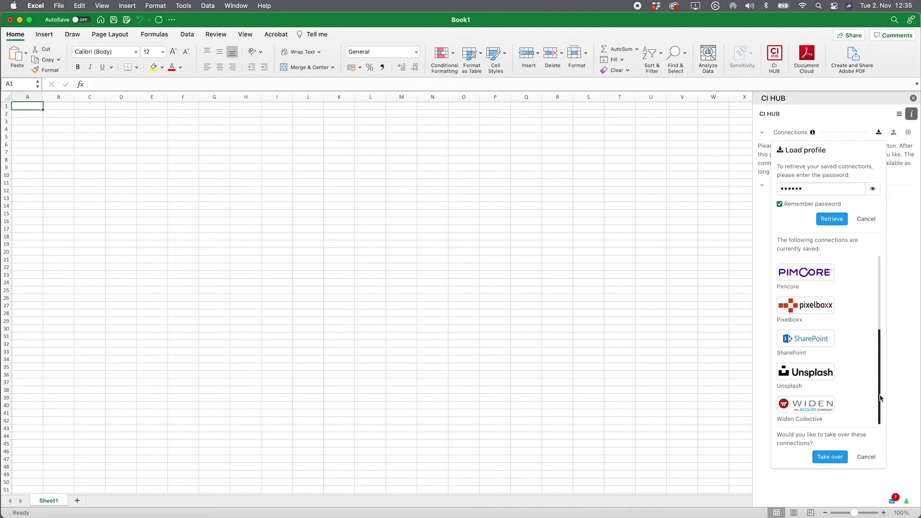
{"action": "left_click", "coordinate": [826, 457]}
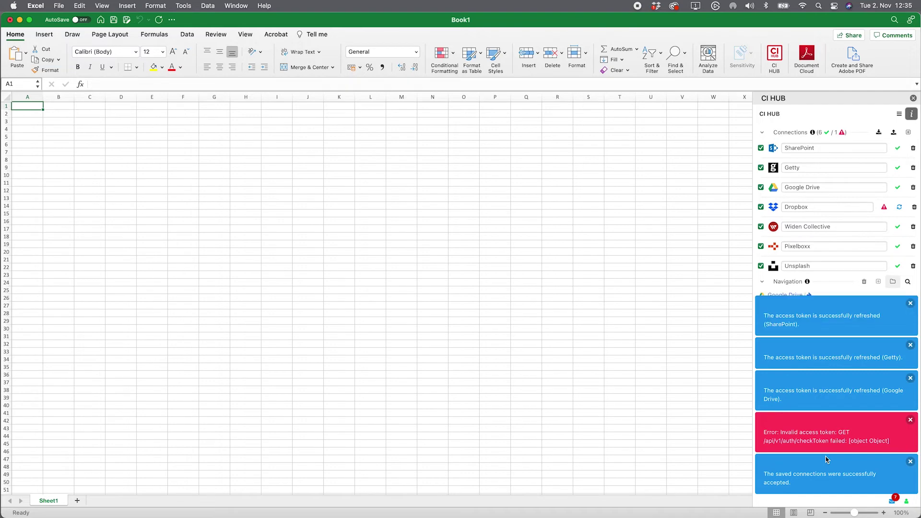
- Switch CI HUB to Dropbox, browse CI HUB Gerd > 98_Demo_Office, and right-click Demo_ExcelSheet.xlsx
{"action": "left_click", "coordinate": [777, 155]}
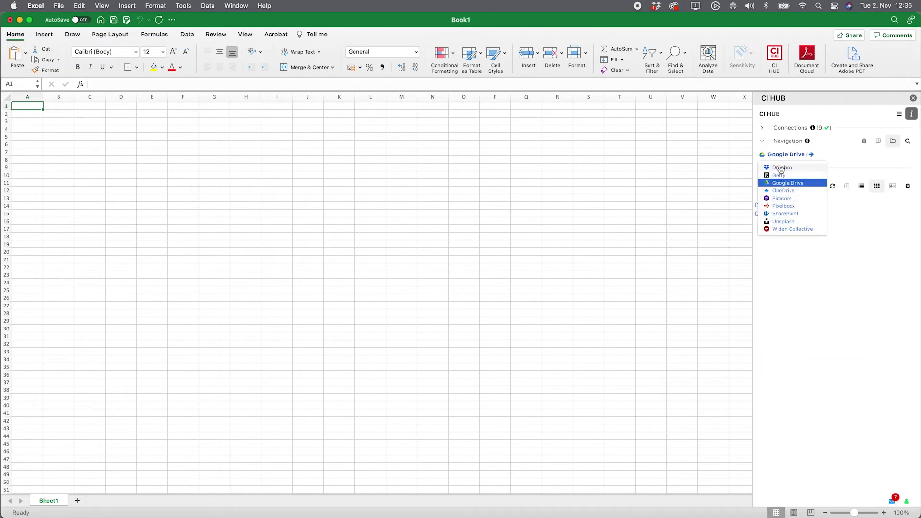
{"action": "left_click", "coordinate": [781, 168]}
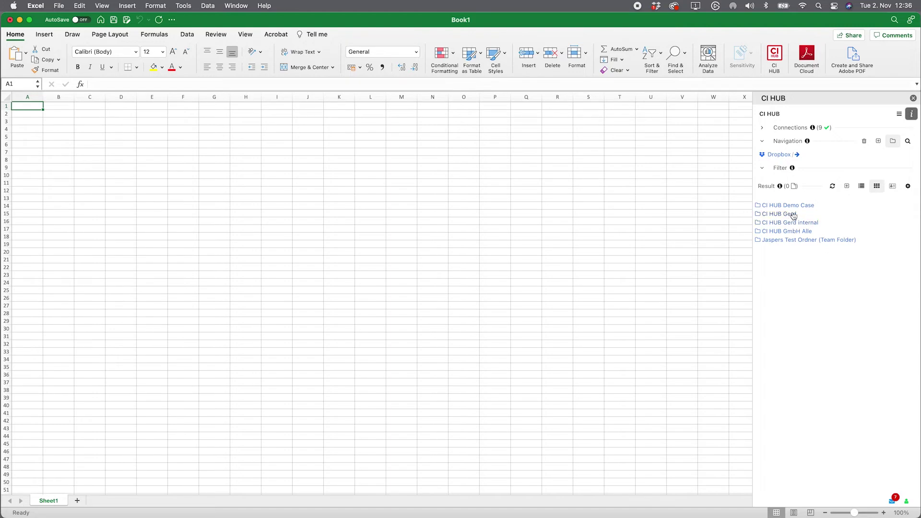
{"action": "left_click", "coordinate": [793, 215]}
{"action": "left_click", "coordinate": [798, 275]}
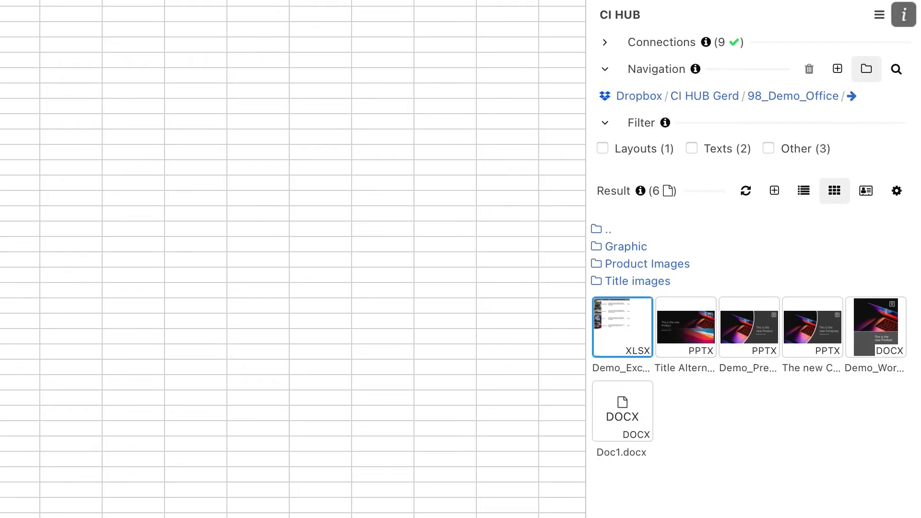
{"action": "right_click", "coordinate": [623, 324]}
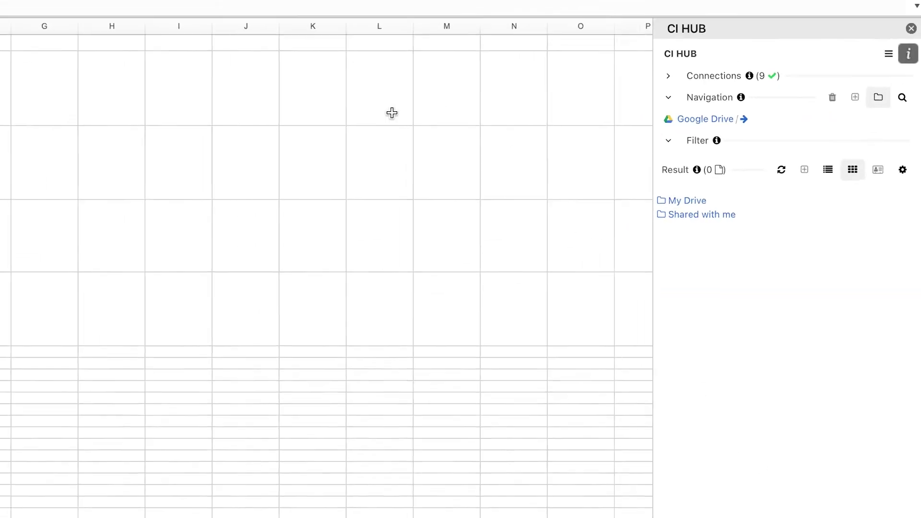
- Browse Dropbox to Product Images and place 01_Air.jpg in the sheet as a 640 x 480 JPG
{"action": "left_click", "coordinate": [662, 96]}
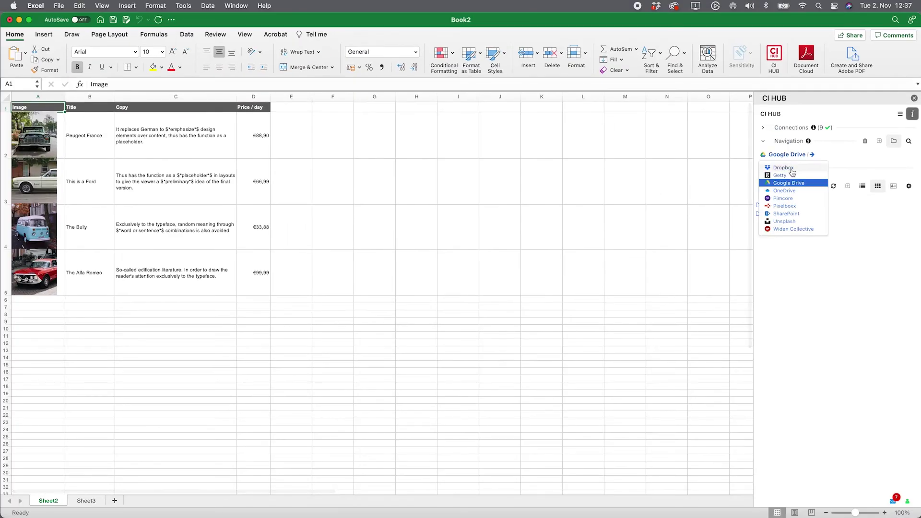
{"action": "left_click", "coordinate": [783, 167]}
{"action": "double_click", "coordinate": [797, 216]}
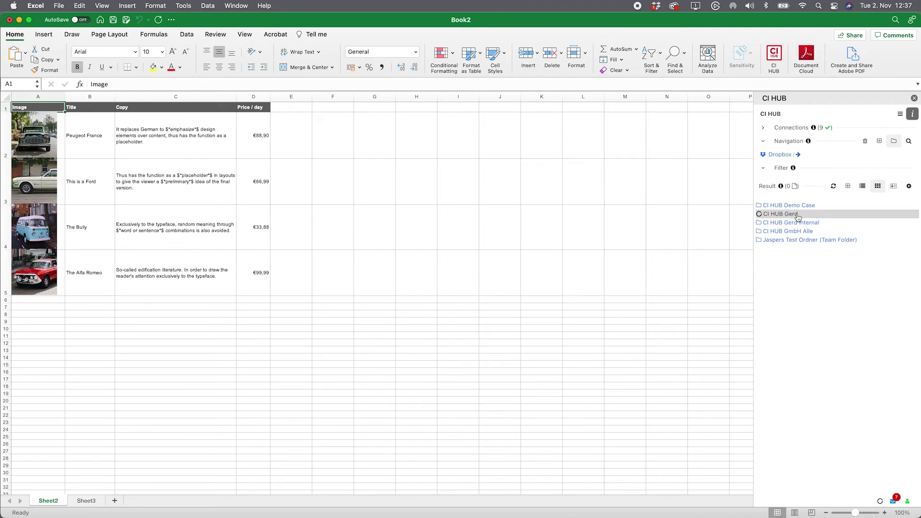
{"action": "double_click", "coordinate": [799, 275]}
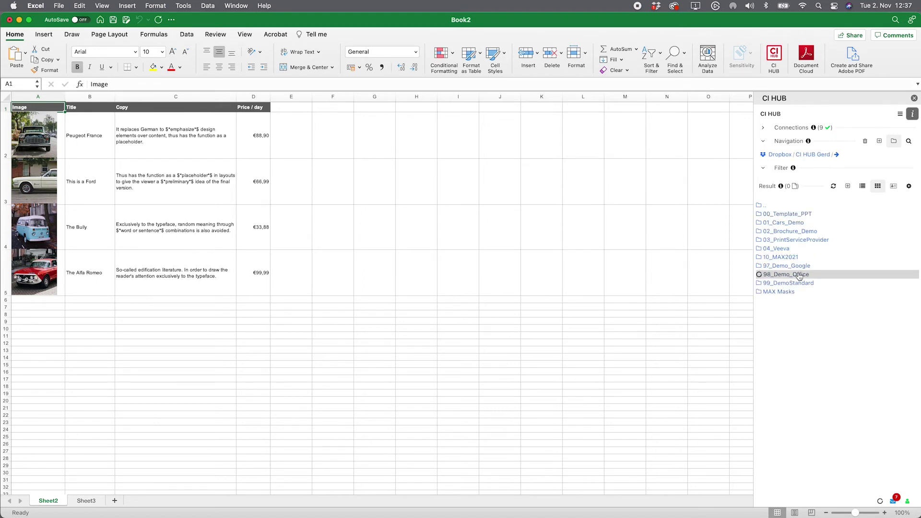
{"action": "double_click", "coordinate": [790, 239]}
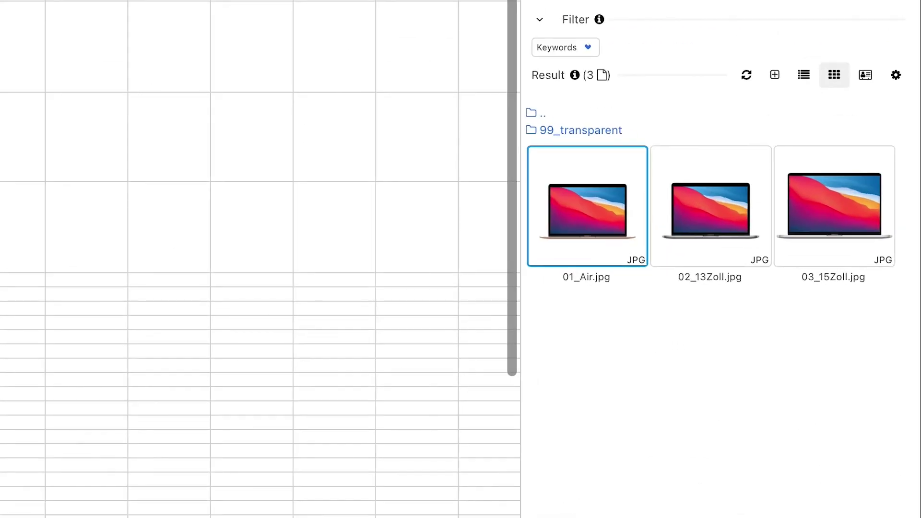
{"action": "double_click", "coordinate": [753, 271]}
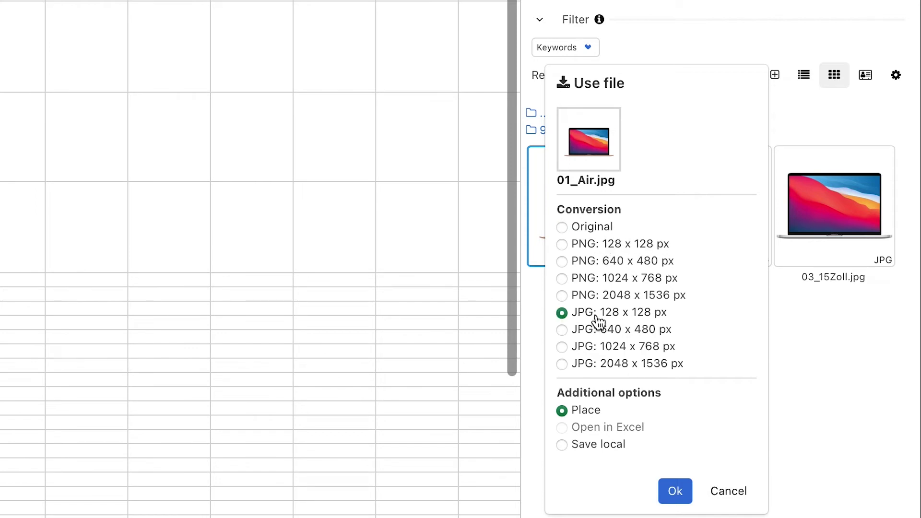
{"action": "left_click", "coordinate": [615, 336]}
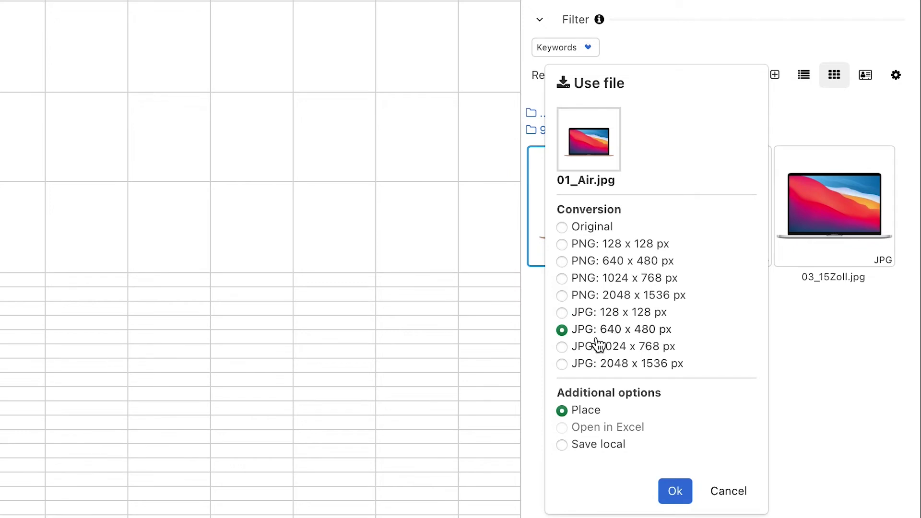
{"action": "left_click", "coordinate": [673, 493]}
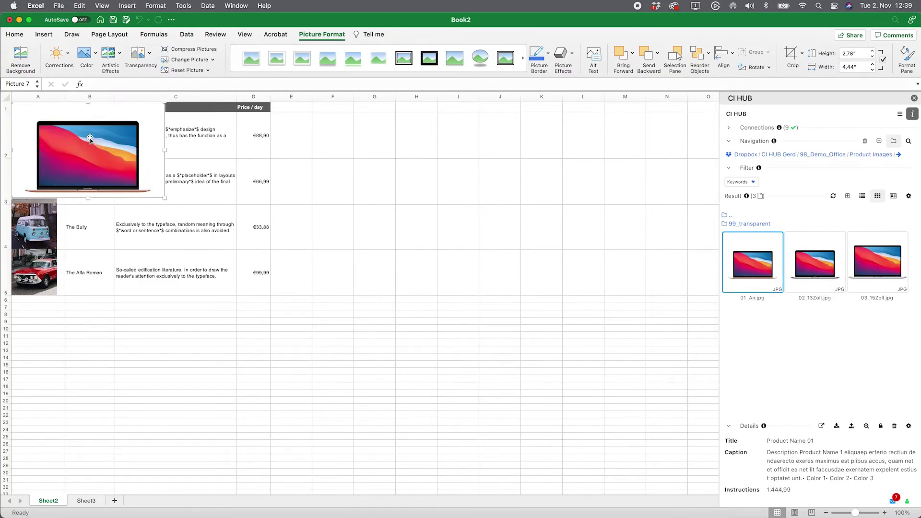
- Move the laptop picture into cell A6, shrink it to fit, and make row 6 taller
{"action": "left_click_drag", "start_coordinate": [90, 139], "coordinate": [21, 334]}
{"action": "left_click_drag", "start_coordinate": [165, 393], "coordinate": [63, 329]}
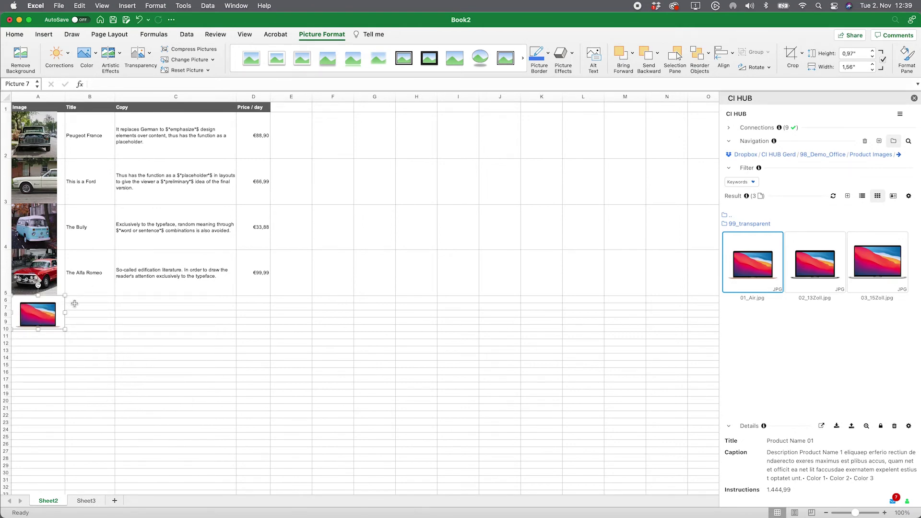
{"action": "left_click_drag", "start_coordinate": [8, 301], "coordinate": [8, 332]}
{"action": "left_click", "coordinate": [93, 317]}
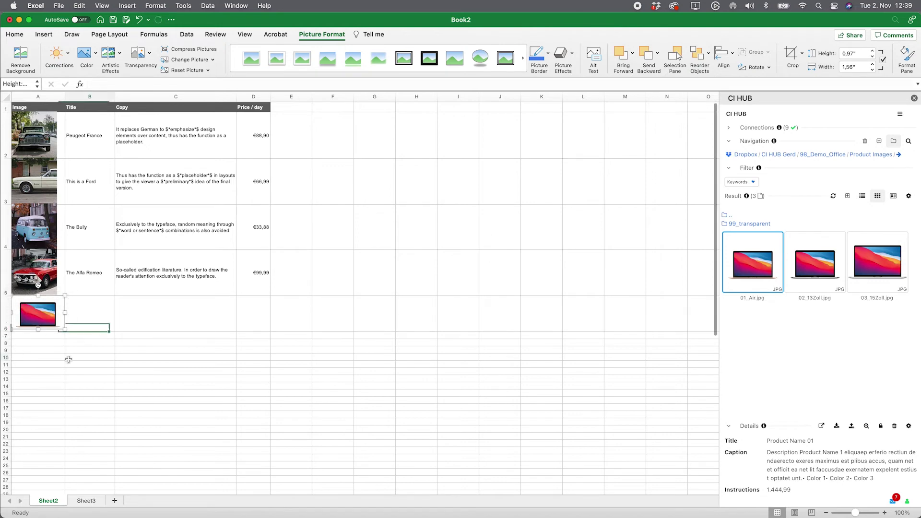
- Fill B6, C6 and D6 with Product Name 01, its description and price 1.444,99
{"action": "left_click", "coordinate": [94, 317]}
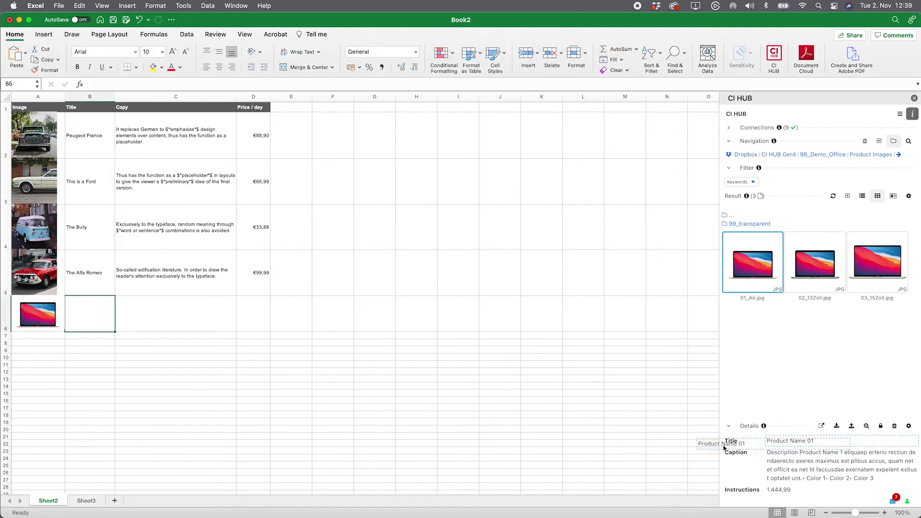
{"action": "left_click_drag", "start_coordinate": [797, 442], "coordinate": [577, 426]}
{"action": "left_click", "coordinate": [191, 320]}
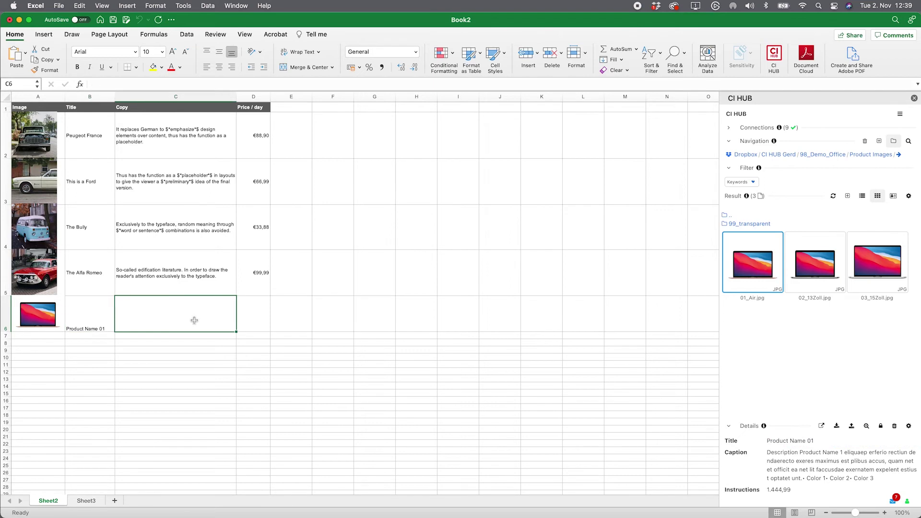
{"action": "left_click_drag", "start_coordinate": [796, 469], "coordinate": [641, 466]}
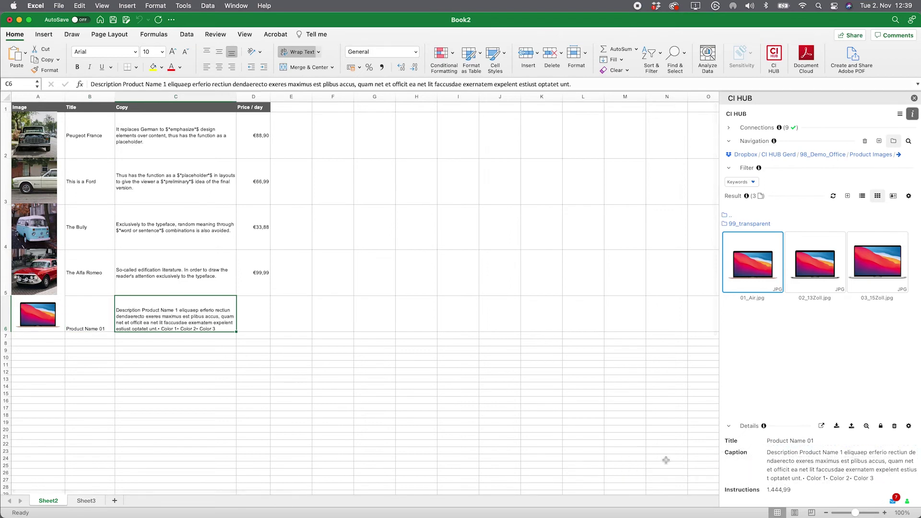
{"action": "left_click", "coordinate": [249, 316]}
{"action": "left_click_drag", "start_coordinate": [776, 489], "coordinate": [432, 421]}
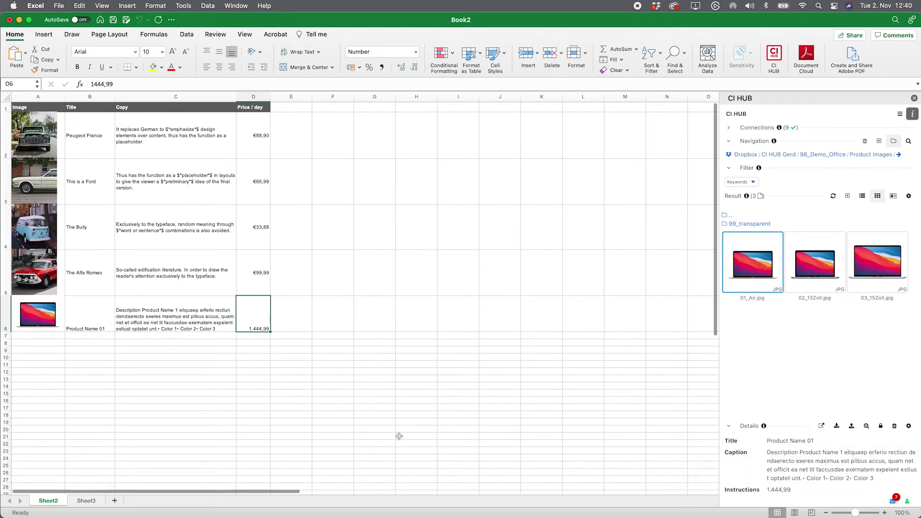
{"action": "left_click", "coordinate": [432, 421]}
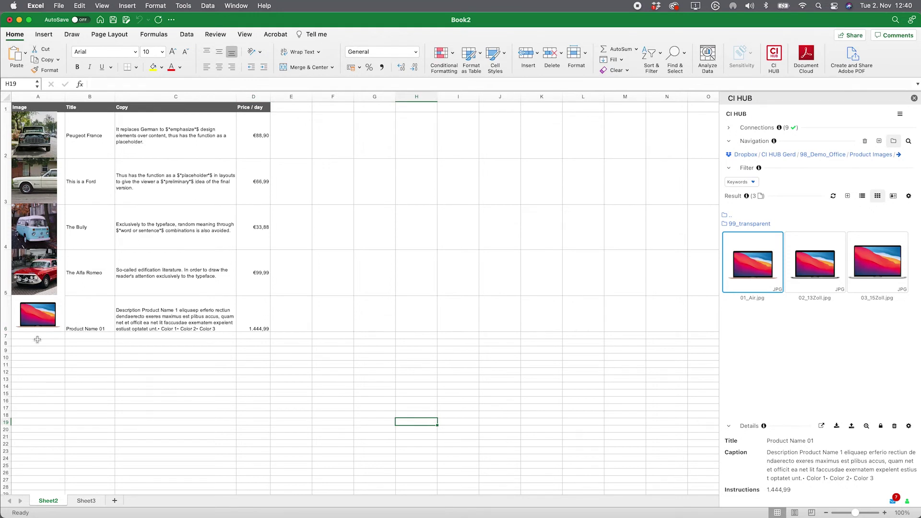
- Make rows 7 and 8 taller and centre the B6:D8 cell text vertically
{"action": "left_click_drag", "start_coordinate": [6, 339], "coordinate": [3, 406]}
{"action": "left_click_drag", "start_coordinate": [91, 315], "coordinate": [253, 386]}
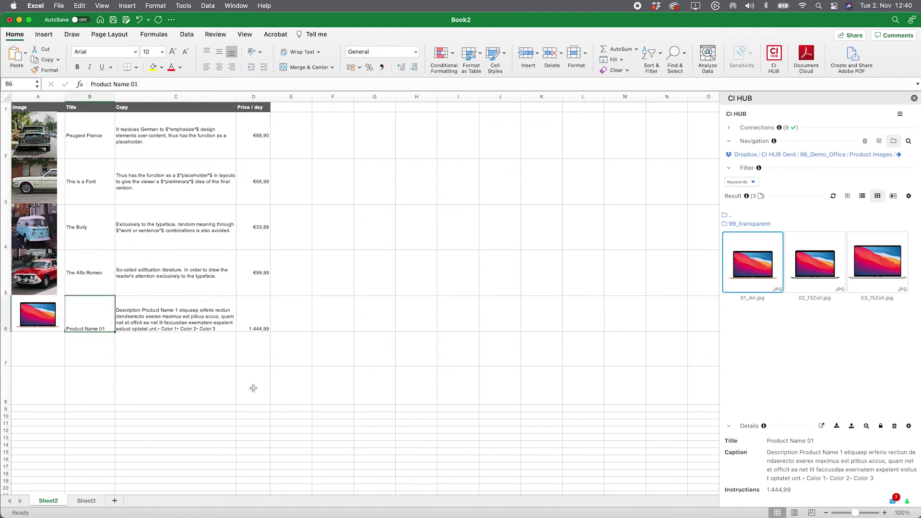
{"action": "left_click", "coordinate": [220, 53]}
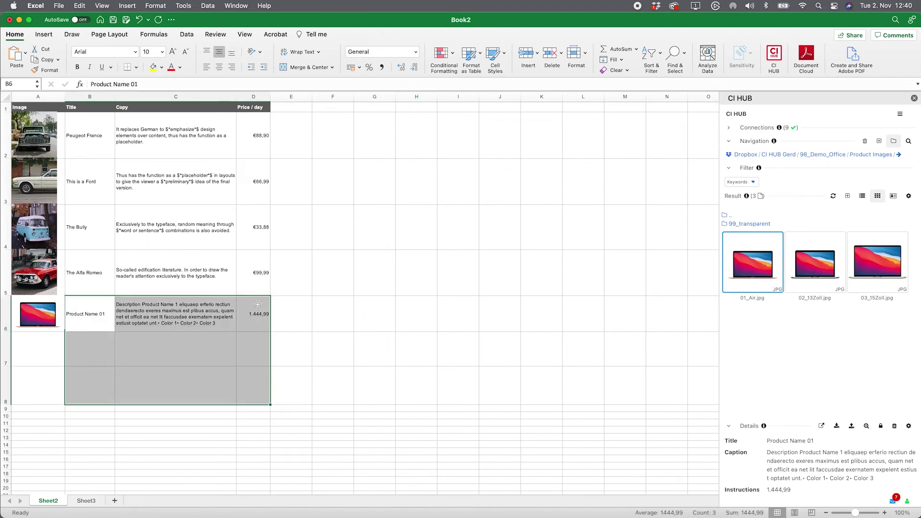
- Apply euro Accounting format to prices D6:D8 and D2:D5, then insert the 02_13Zoll image at A7
{"action": "left_click_drag", "start_coordinate": [253, 314], "coordinate": [253, 386]}
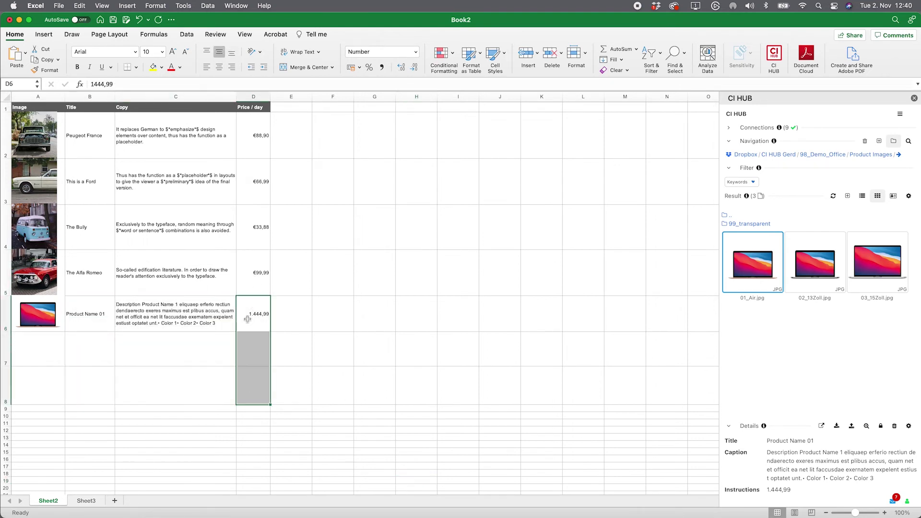
{"action": "left_click", "coordinate": [359, 67]}
{"action": "left_click", "coordinate": [377, 102]}
{"action": "left_click", "coordinate": [313, 355]}
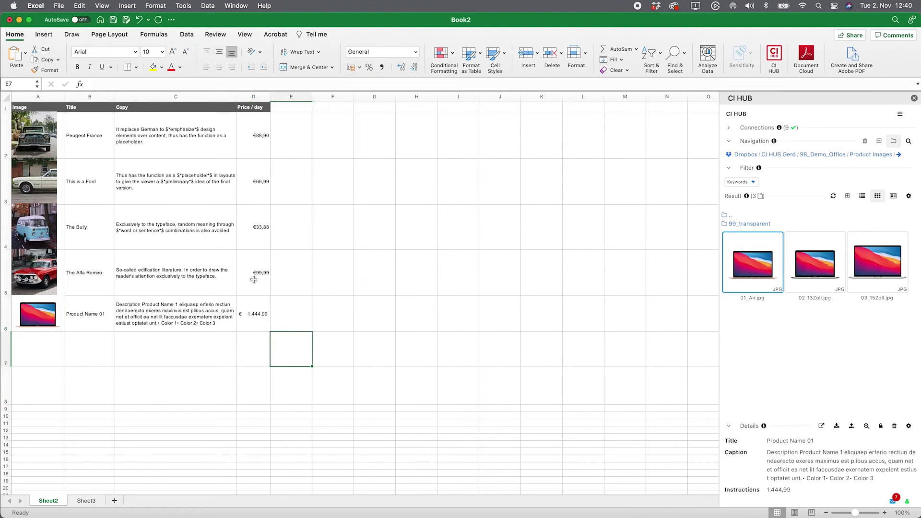
{"action": "left_click_drag", "start_coordinate": [259, 273], "coordinate": [263, 127]}
{"action": "left_click", "coordinate": [360, 67]}
{"action": "left_click", "coordinate": [376, 102]}
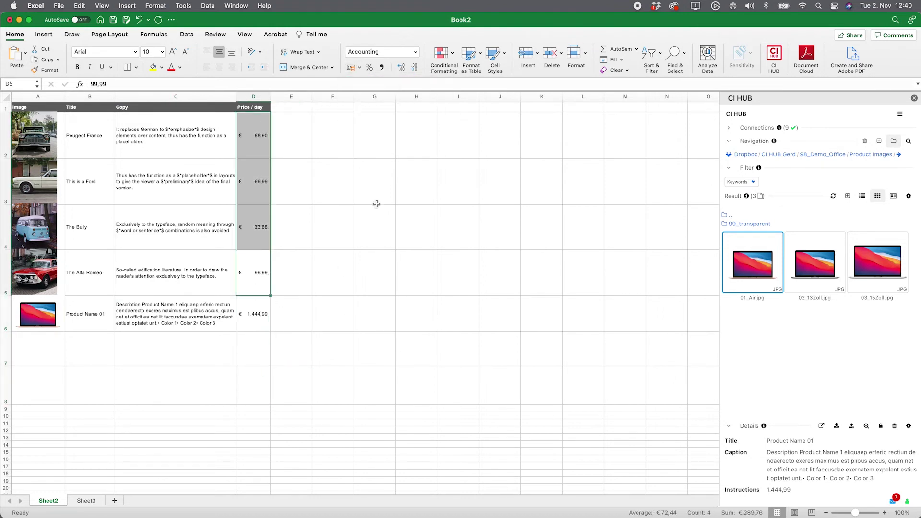
{"action": "left_click", "coordinate": [305, 300]}
{"action": "left_click", "coordinate": [55, 357]}
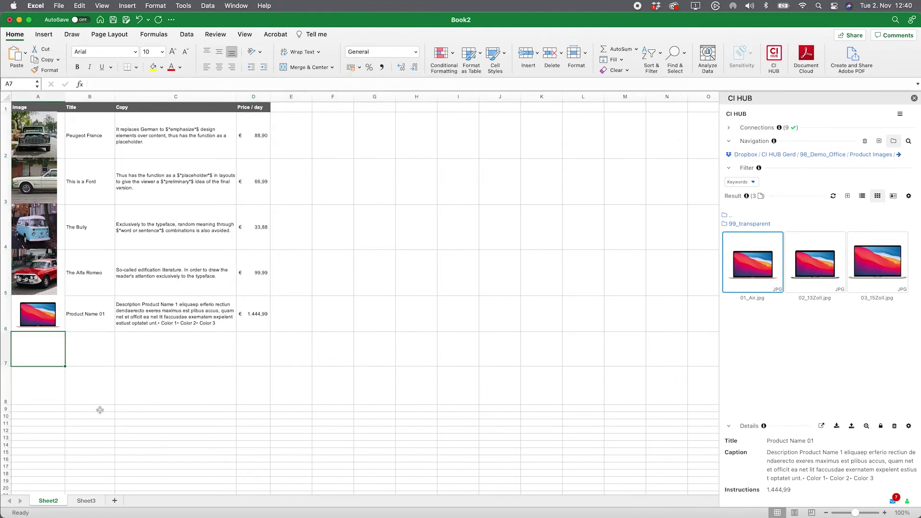
{"action": "double_click", "coordinate": [821, 274]}
- Fit the 02_13Zoll image into A7 and fill Product Name 02, its description and 1.999,99
{"action": "left_click_drag", "start_coordinate": [167, 199], "coordinate": [60, 135]}
{"action": "left_click_drag", "start_coordinate": [38, 120], "coordinate": [38, 347]}
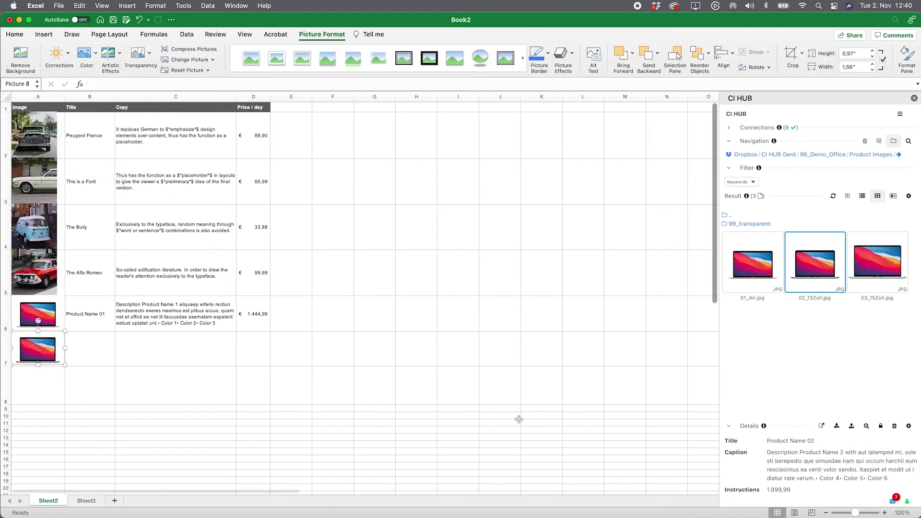
{"action": "left_click", "coordinate": [89, 349]}
{"action": "left_click", "coordinate": [734, 441]}
{"action": "left_click_drag", "start_coordinate": [779, 463], "coordinate": [225, 353]}
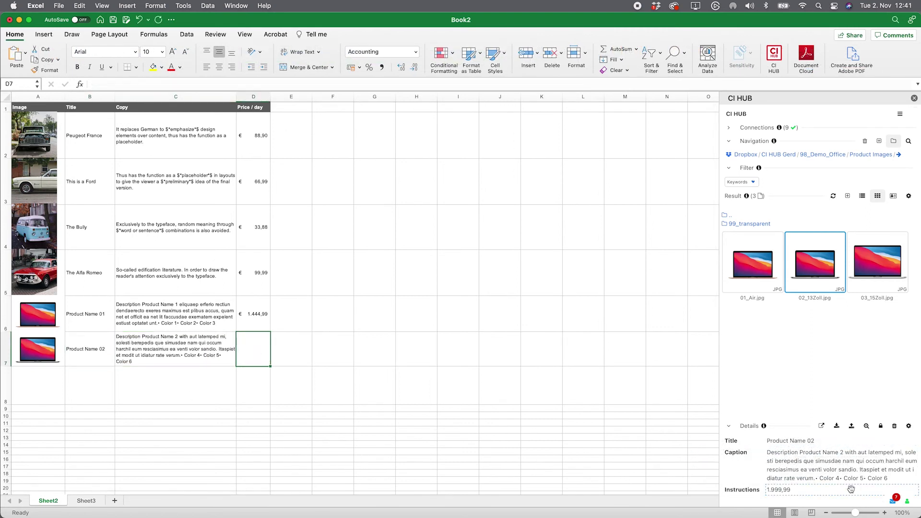
{"action": "left_click_drag", "start_coordinate": [850, 489], "coordinate": [253, 349]}
{"action": "left_click", "coordinate": [34, 382]}
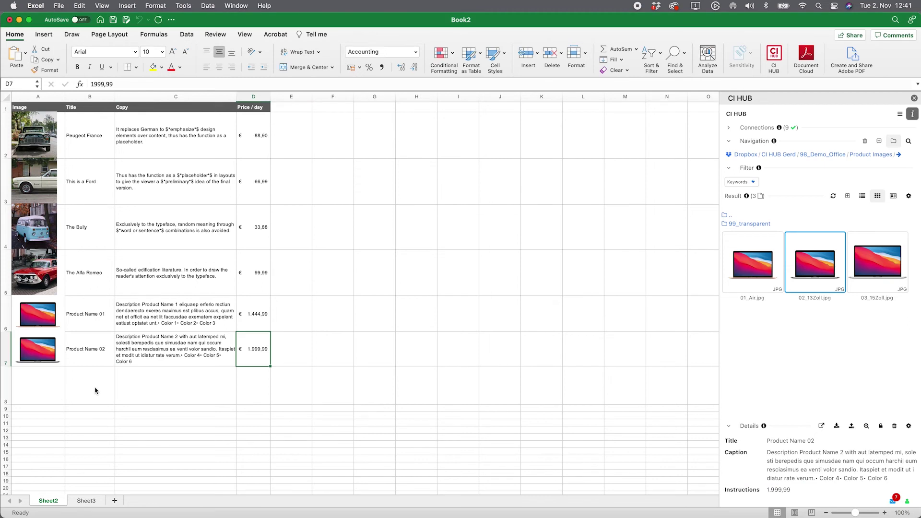
- Add the 03_15Zoll image in A8 with Product Name 03, its description and 2.599,99
{"action": "left_click", "coordinate": [31, 383]}
{"action": "left_click_drag", "start_coordinate": [877, 270], "coordinate": [65, 127]}
{"action": "left_click_drag", "start_coordinate": [38, 118], "coordinate": [39, 384]}
{"action": "left_click", "coordinate": [89, 378]}
{"action": "left_click_drag", "start_coordinate": [789, 438], "coordinate": [199, 394]}
{"action": "left_click_drag", "start_coordinate": [815, 465], "coordinate": [175, 385]}
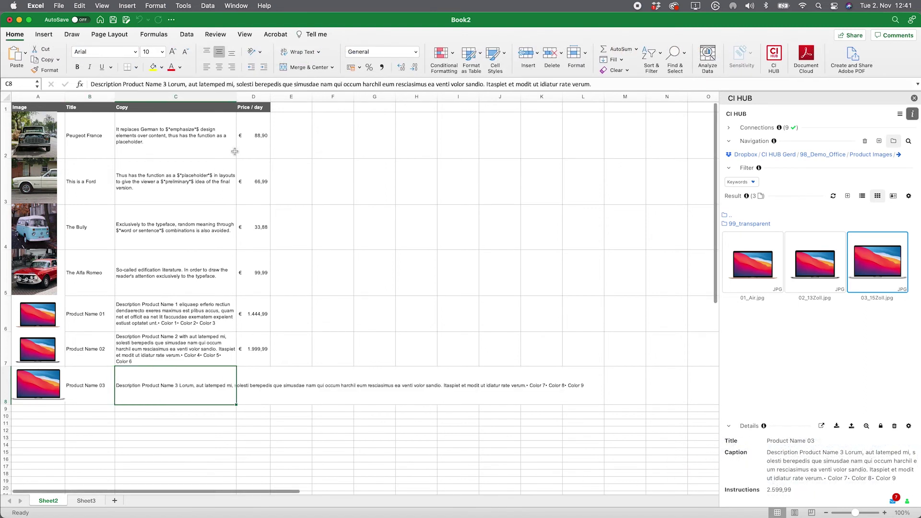
{"action": "left_click_drag", "start_coordinate": [778, 489], "coordinate": [296, 407]}
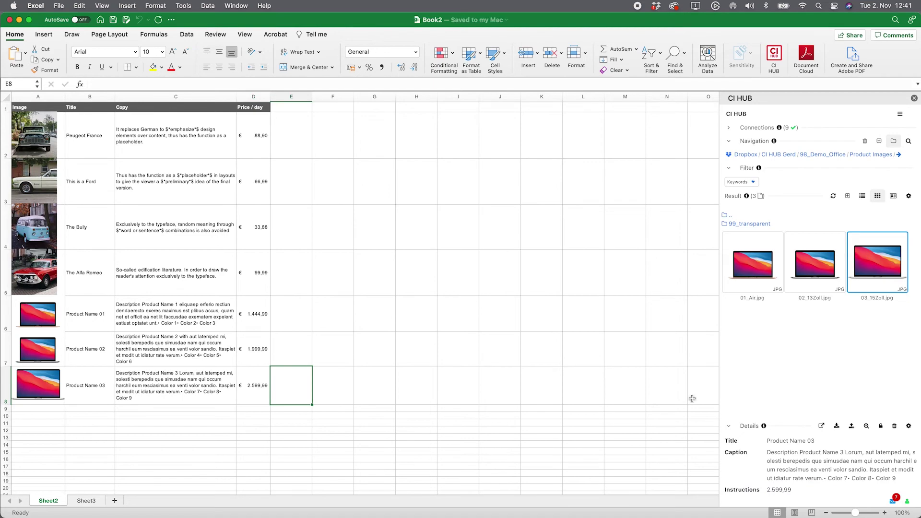
- Upload the open workbook Book2.xlsx to Dropbox 98_Demo_Office as My new ExcelSheet.xlsx
{"action": "left_click", "coordinate": [725, 215]}
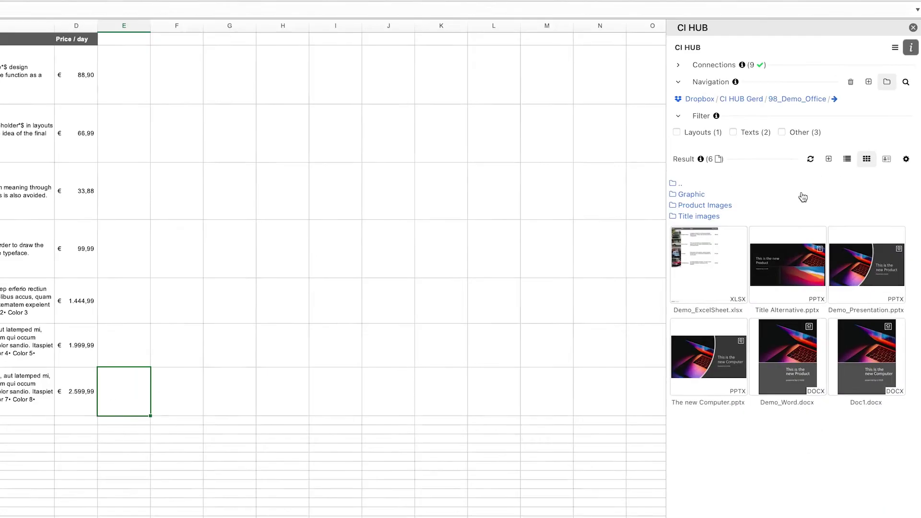
{"action": "left_click", "coordinate": [846, 202]}
{"action": "left_click", "coordinate": [688, 178]}
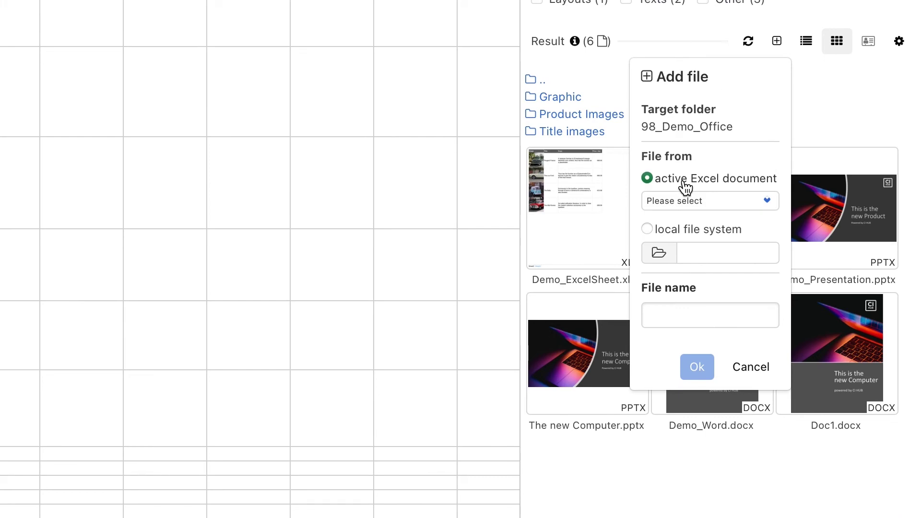
{"action": "left_click", "coordinate": [686, 200]}
{"action": "left_click", "coordinate": [697, 213]}
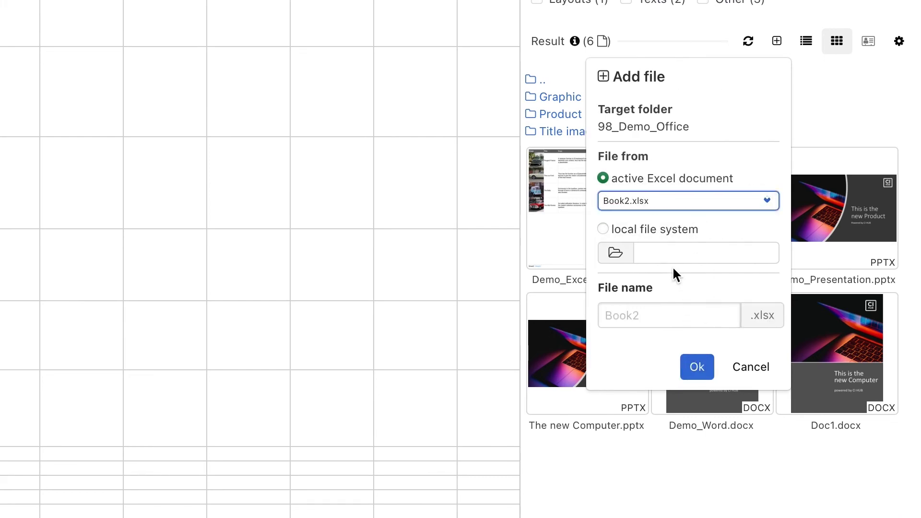
{"action": "left_click", "coordinate": [646, 315]}
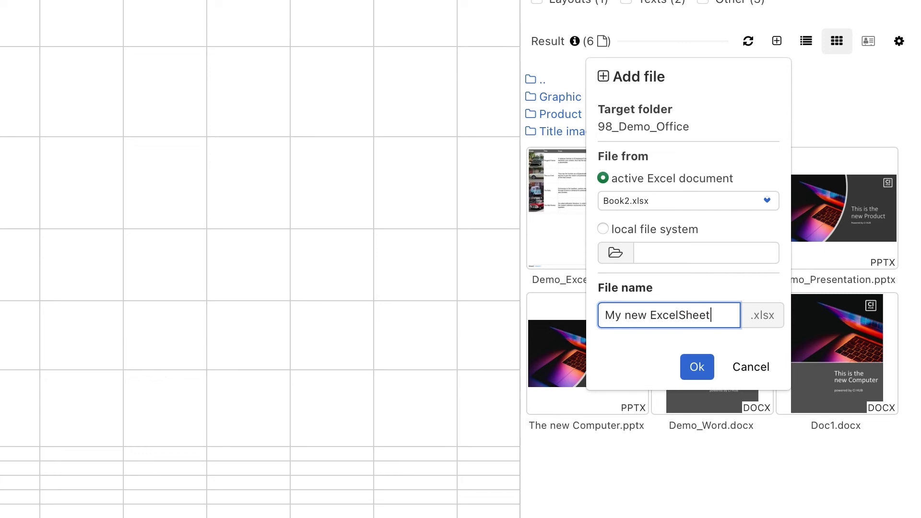
{"action": "left_click", "coordinate": [696, 366]}
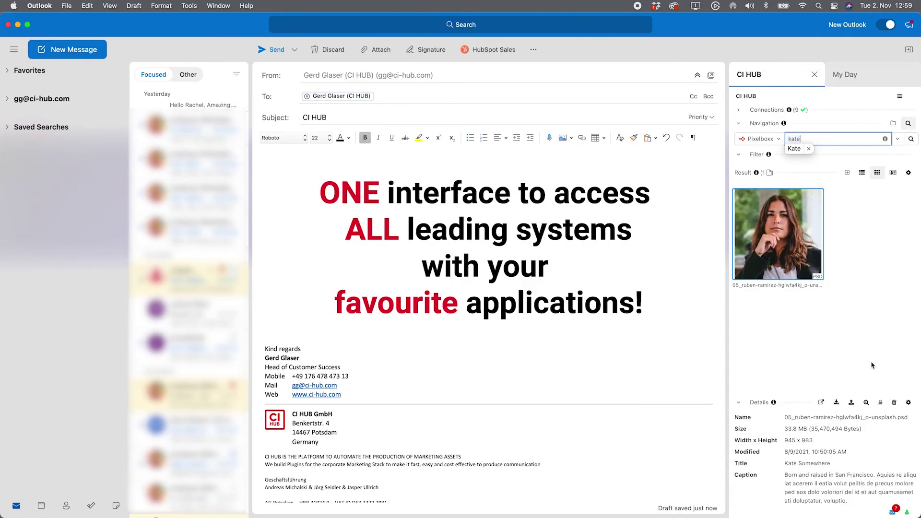
- Attach the Pixelboxx portrait search result to the CI HUB draft as a file
{"action": "left_click", "coordinate": [791, 453]}
{"action": "left_click", "coordinate": [816, 346]}
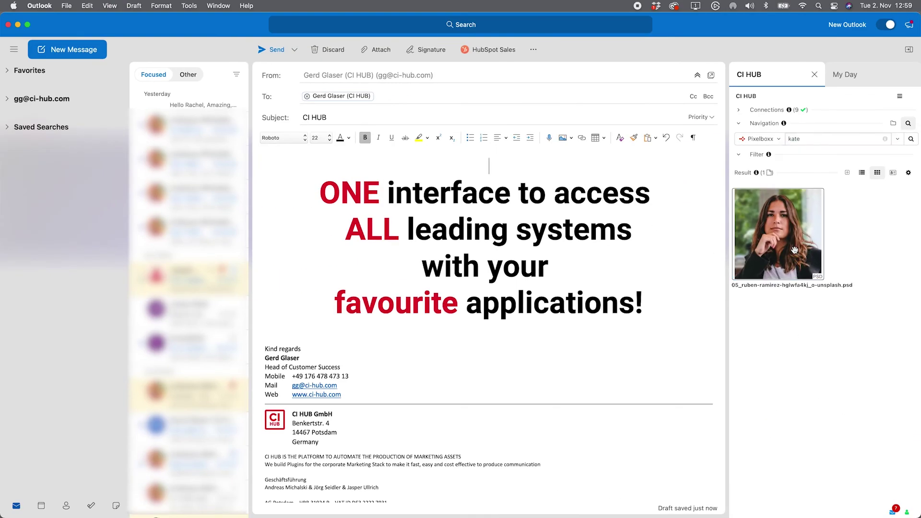
{"action": "left_click", "coordinate": [777, 233]}
{"action": "left_click", "coordinate": [837, 403]}
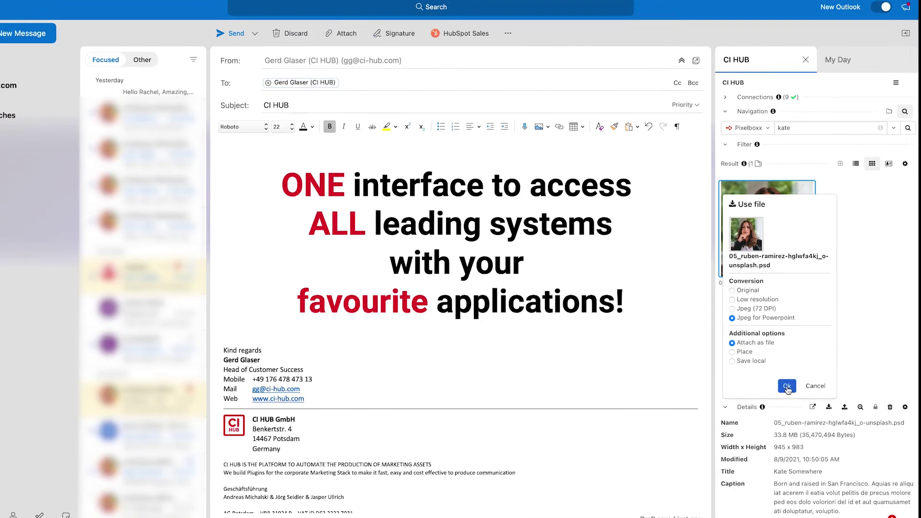
{"action": "left_click", "coordinate": [570, 461]}
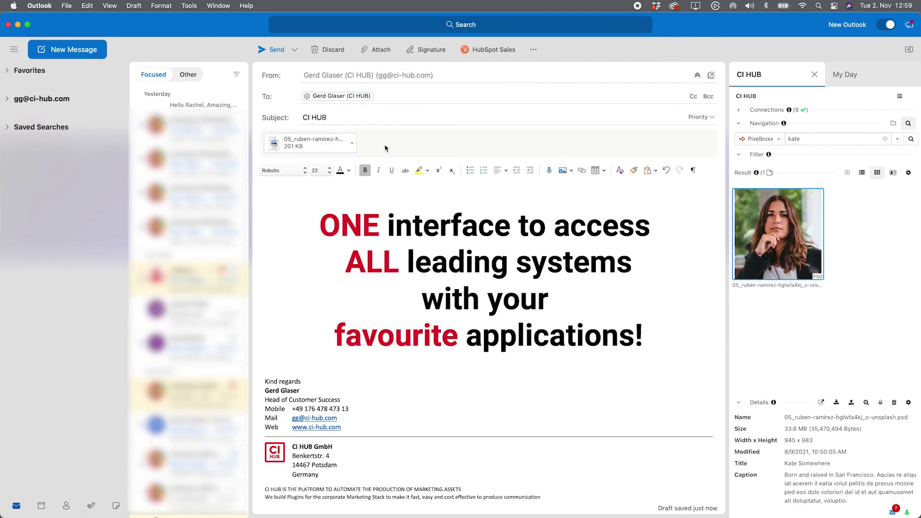
- Place the portrait photo into the email body and shrink it
{"action": "left_click", "coordinate": [836, 402]}
{"action": "left_click", "coordinate": [756, 350]}
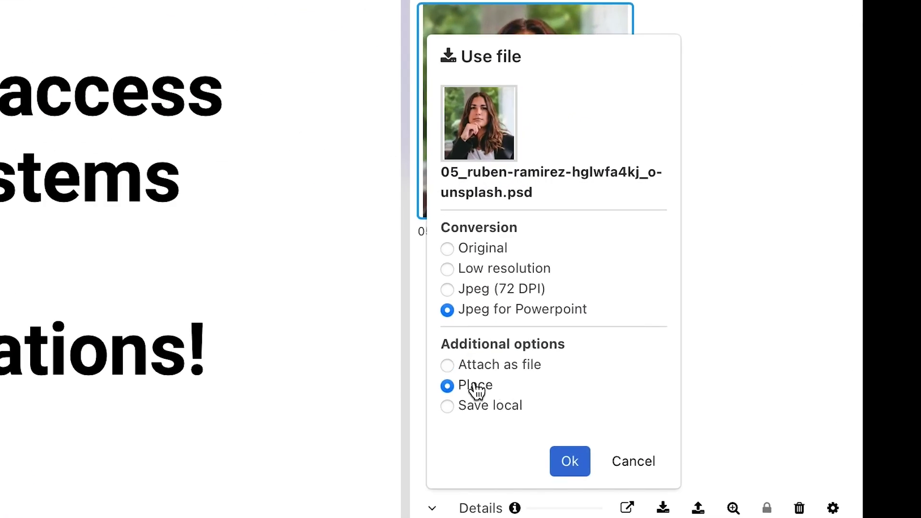
{"action": "left_click", "coordinate": [570, 461]}
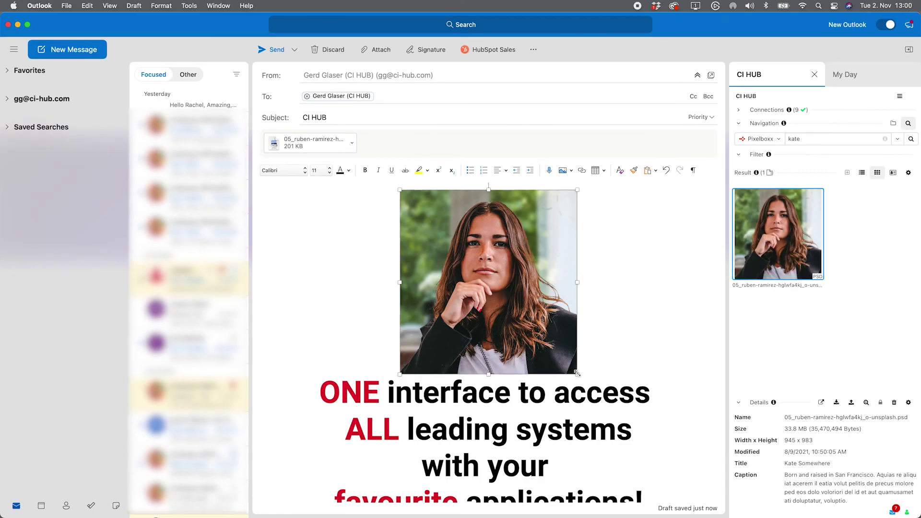
{"action": "mouse_move", "coordinate": [577, 374]}
{"action": "left_mouse_down"}
{"action": "mouse_move", "coordinate": [550, 336]}
{"action": "mouse_move", "coordinate": [551, 263]}
{"action": "left_mouse_up"}
- Add the photo's title and caption on lines below it, then send the email
{"action": "left_click", "coordinate": [555, 265]}
{"action": "key", "text": "Return"}
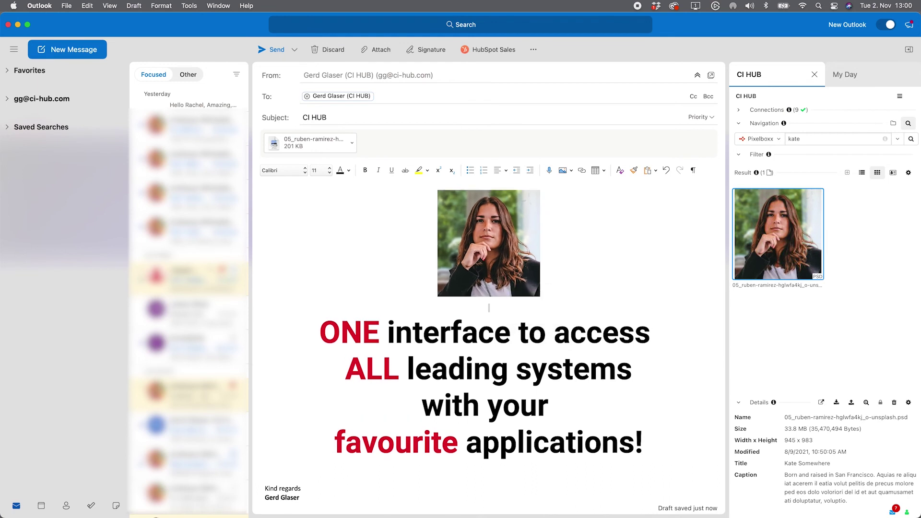
{"action": "left_click", "coordinate": [796, 463]}
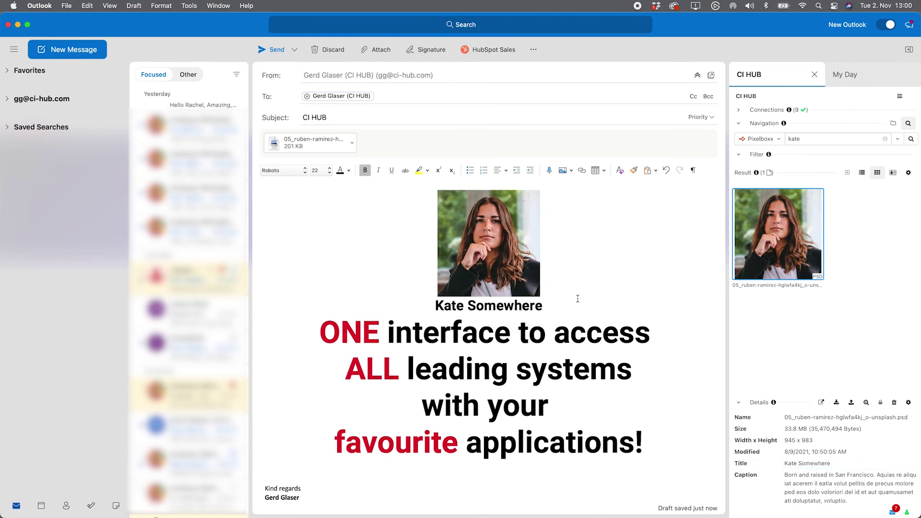
{"action": "key", "text": "Return"}
{"action": "left_click", "coordinate": [788, 485]}
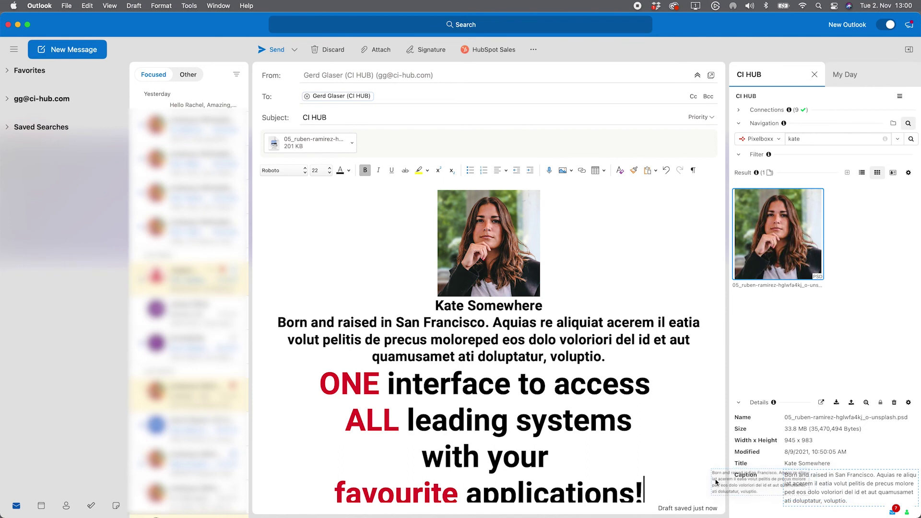
{"action": "key", "text": "Return"}
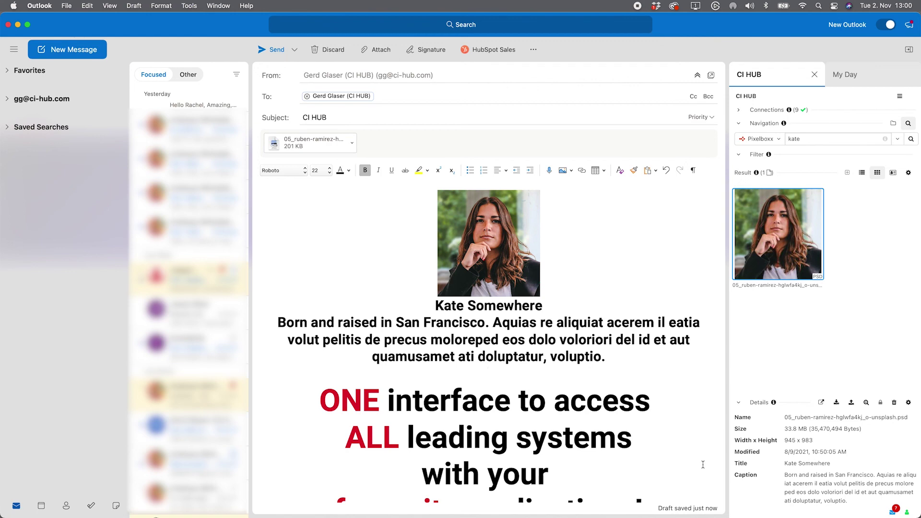
{"action": "left_click", "coordinate": [281, 54]}
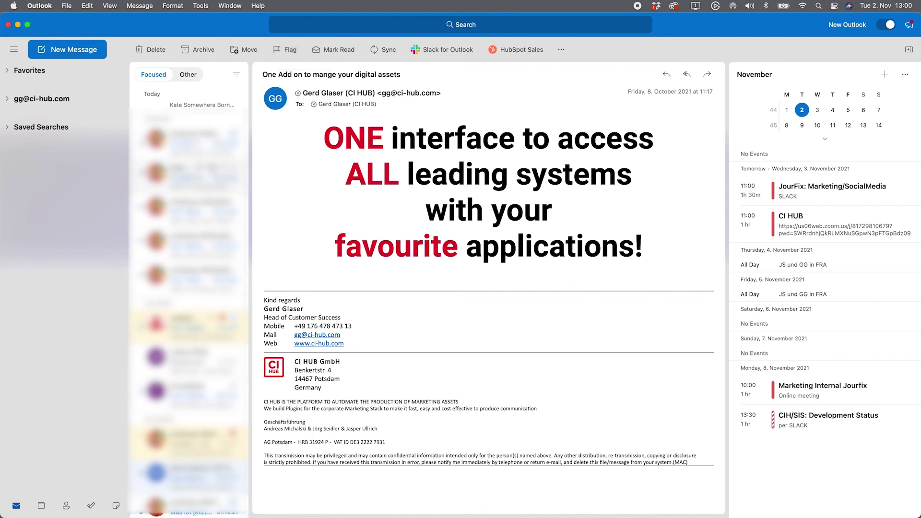
- Open the received CI HUB message and preview its attached portrait JPG
{"action": "left_click", "coordinate": [192, 115]}
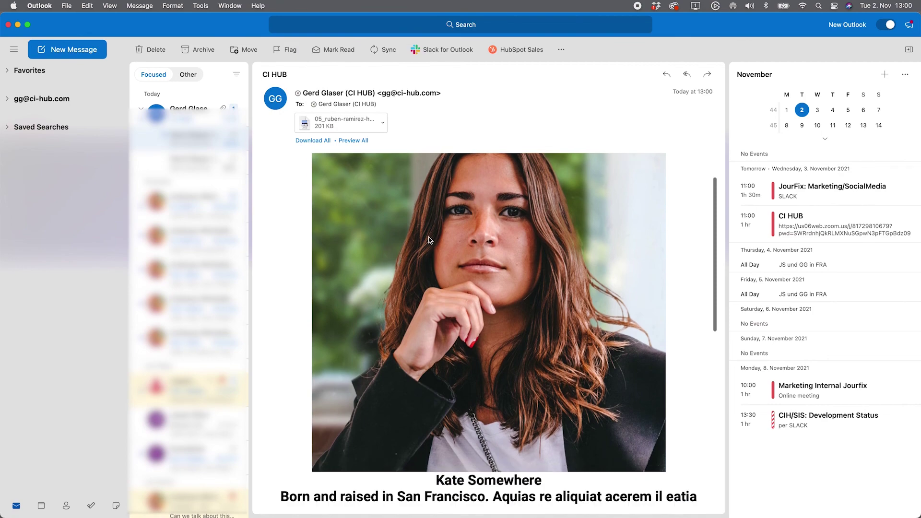
{"action": "scroll", "coordinate": [429, 240], "scroll_direction": "down", "scroll_amount": 5}
{"action": "scroll", "coordinate": [430, 239], "scroll_direction": "down", "scroll_amount": 3}
{"action": "scroll", "coordinate": [429, 239], "scroll_direction": "up", "scroll_amount": 10}
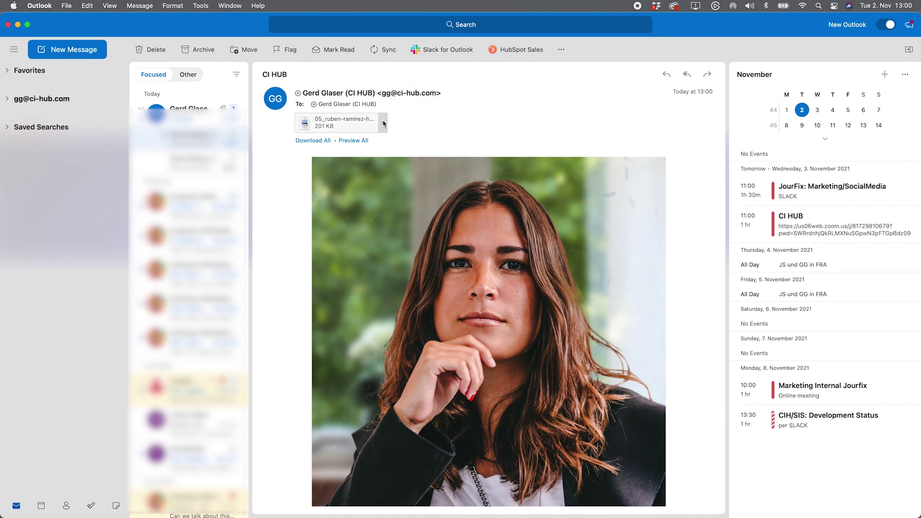
{"action": "left_click", "coordinate": [382, 122]}
{"action": "left_click", "coordinate": [393, 134]}
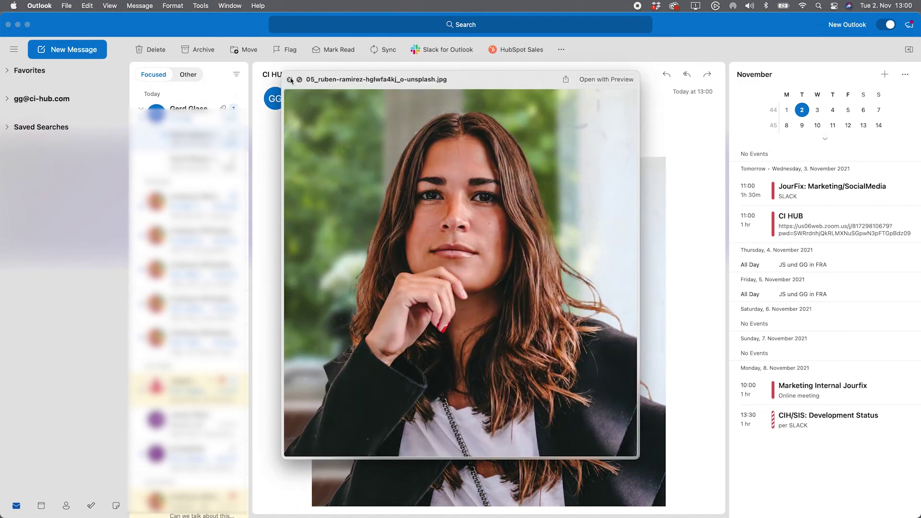
- Close the Quick Look preview of the portrait attachment
{"action": "left_click", "coordinate": [290, 79]}
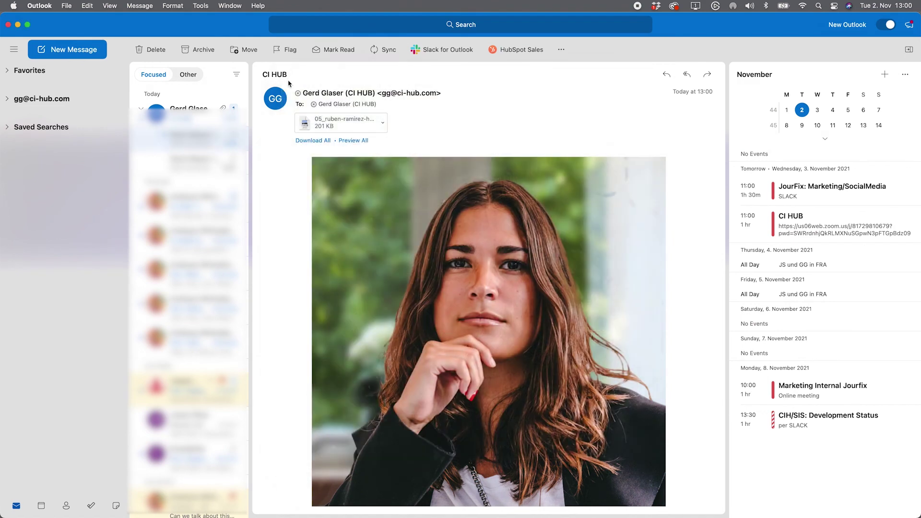